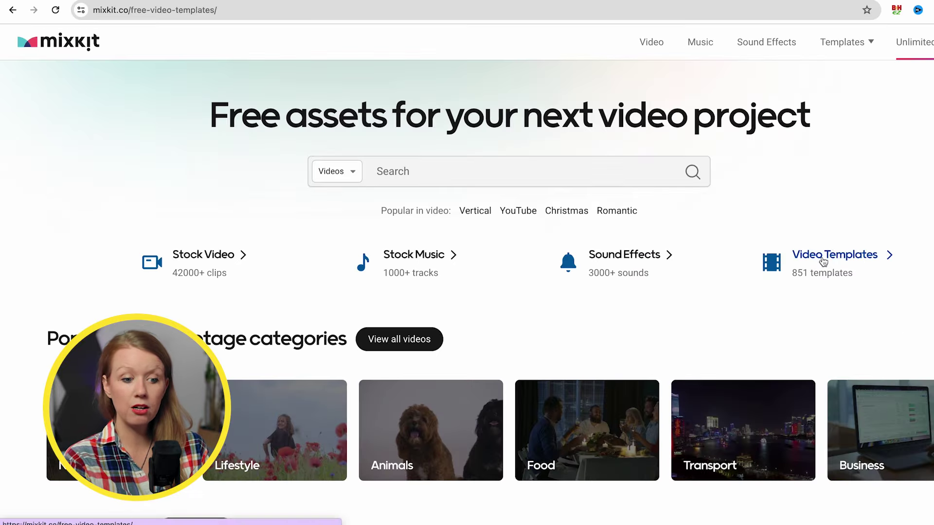
Go from the Mixkit home page to the Free Video Templates page
click(823, 262)
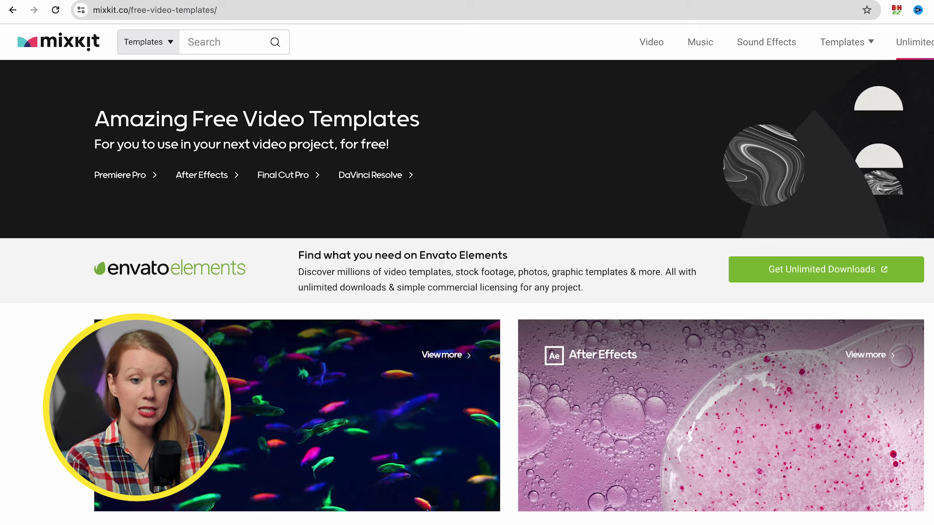
Scroll to the Premiere Pro templates and download the free Animated Drop Title template
scroll(242, 241, down, 3)
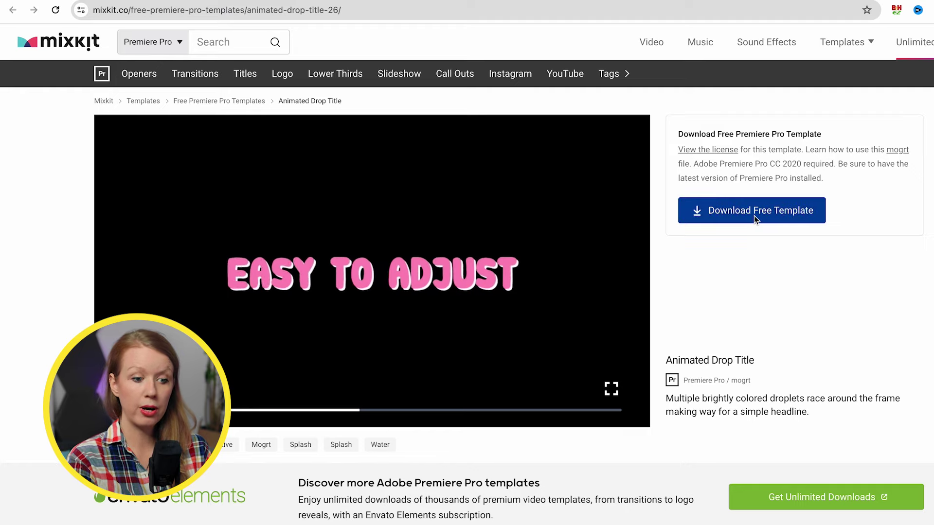
click(754, 215)
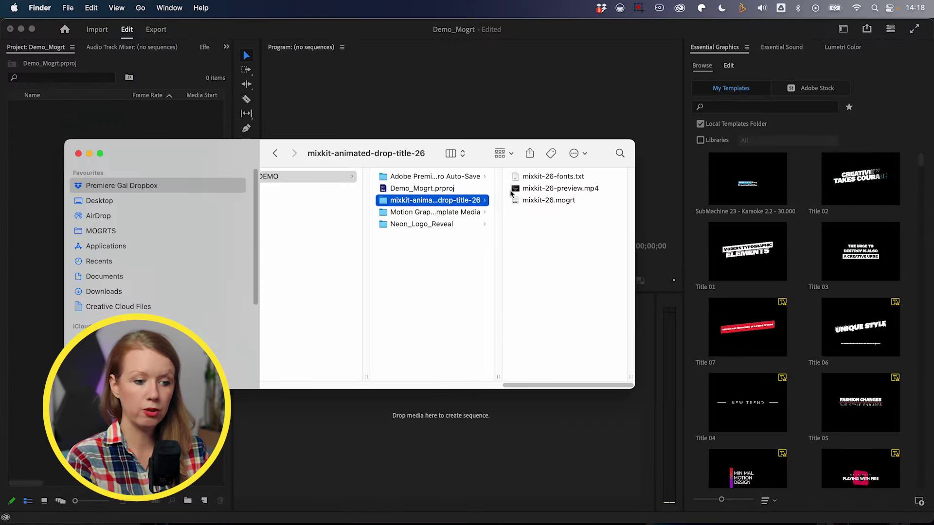
Preview mixkit-26-fonts.txt and mixkit-26-preview.mp4, then add mixkit-26.mogrt to Premiere's Essential Graphics
click(556, 177)
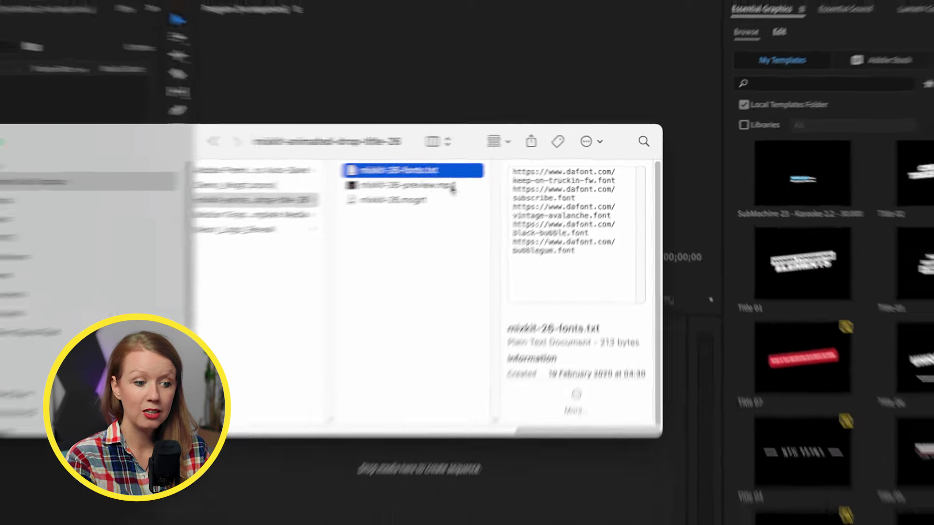
drag(362, 192, 427, 200)
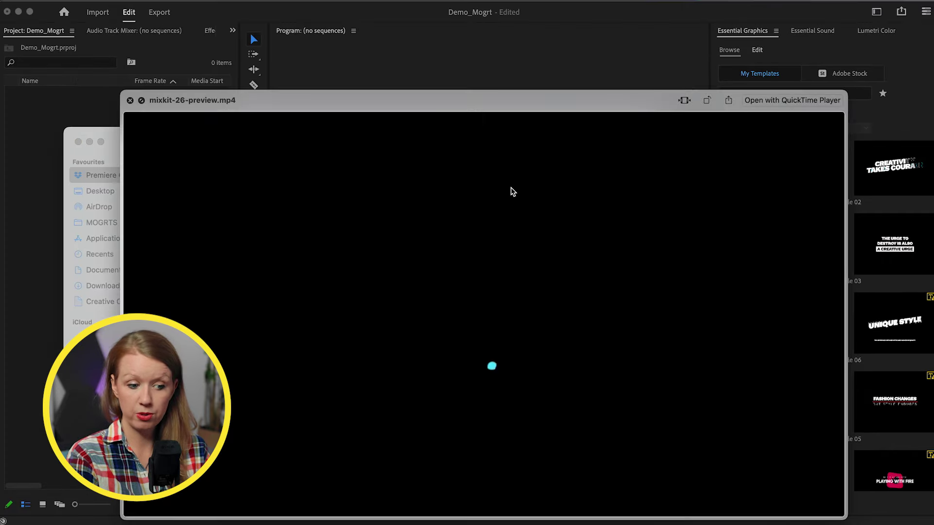
key(space)
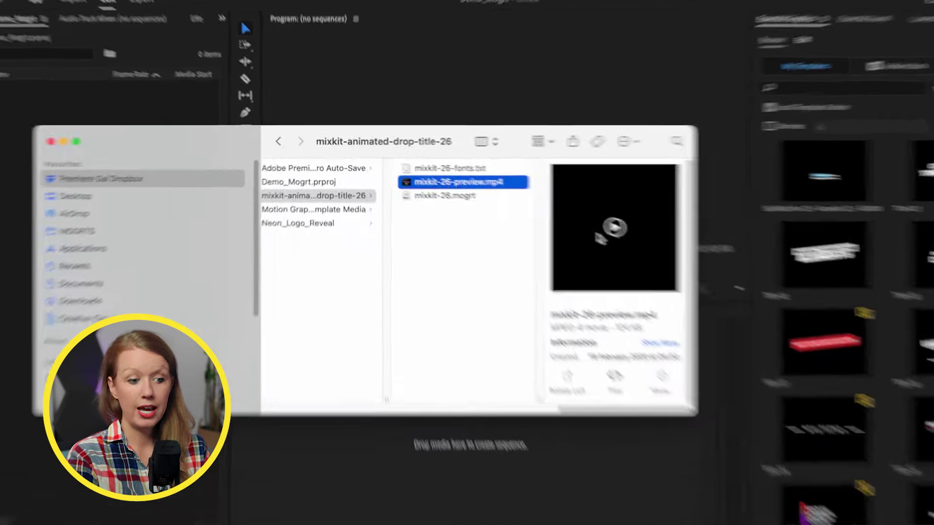
click(514, 214)
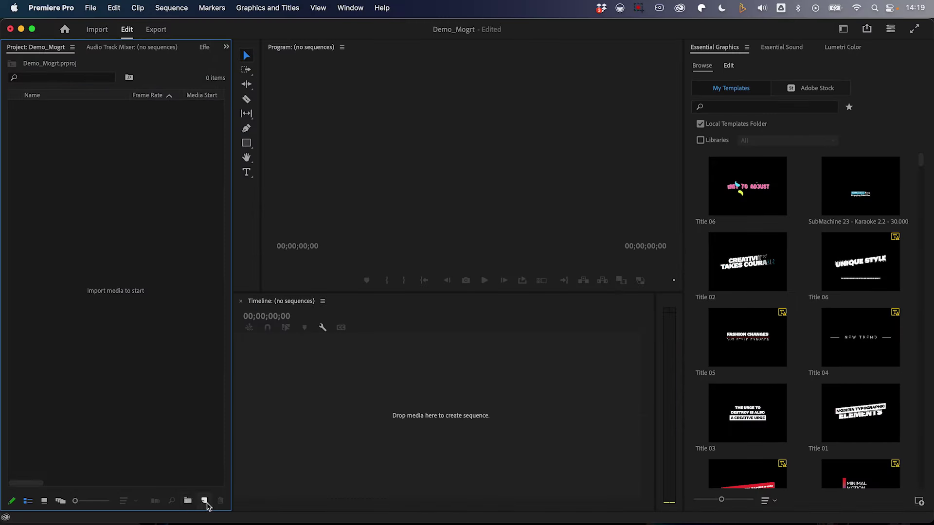
Create a new sequence and drop the Title 06 template at the start of track V1
click(205, 501)
click(237, 394)
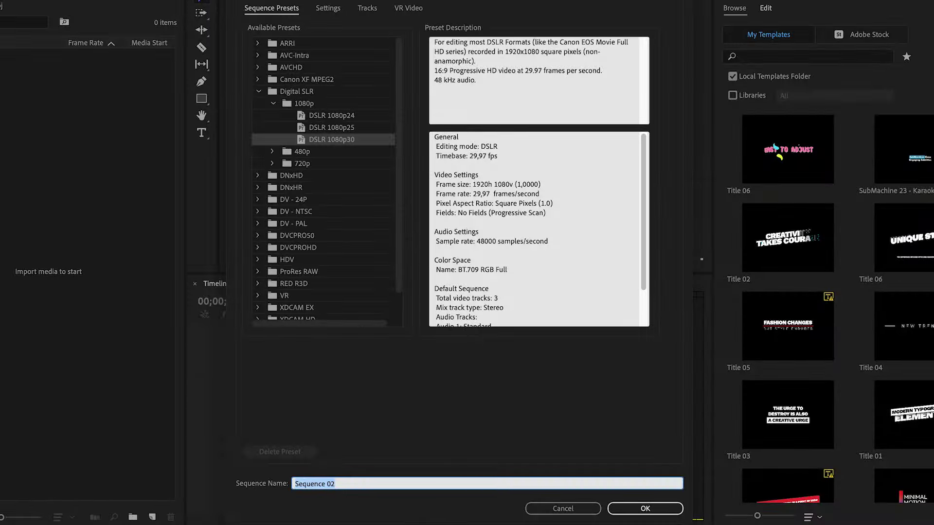
click(645, 508)
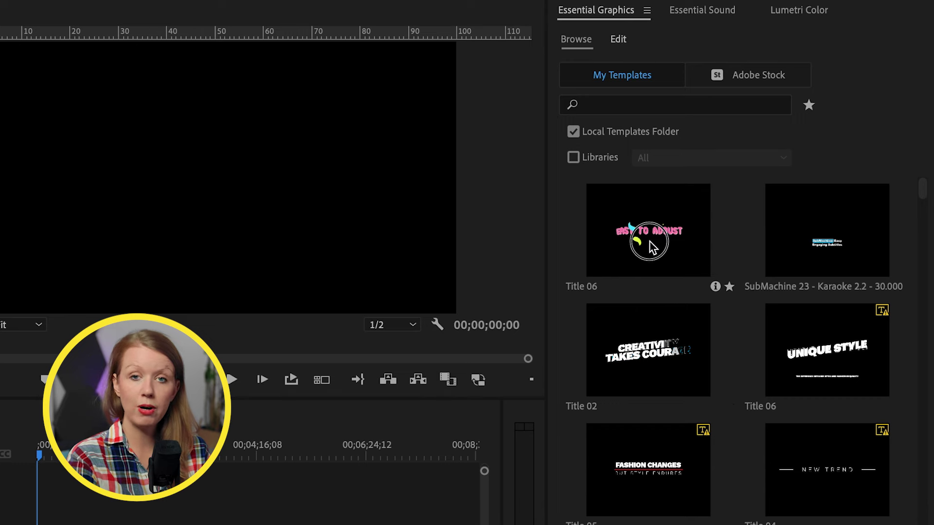
drag(649, 241, 136, 524)
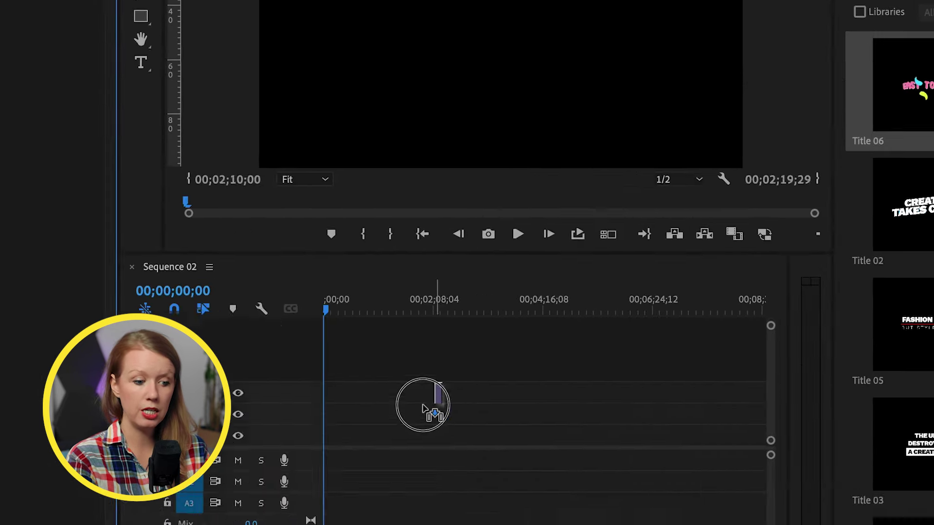
drag(423, 406, 302, 441)
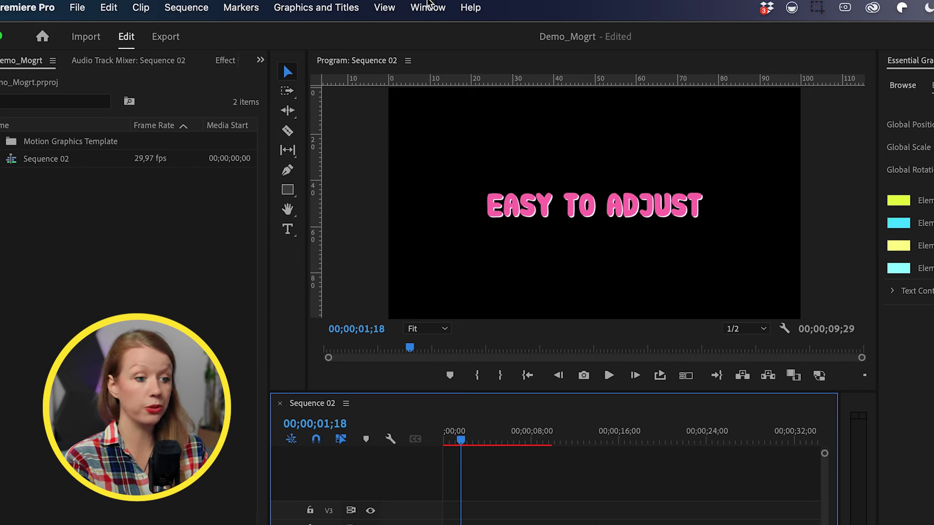
click(427, 5)
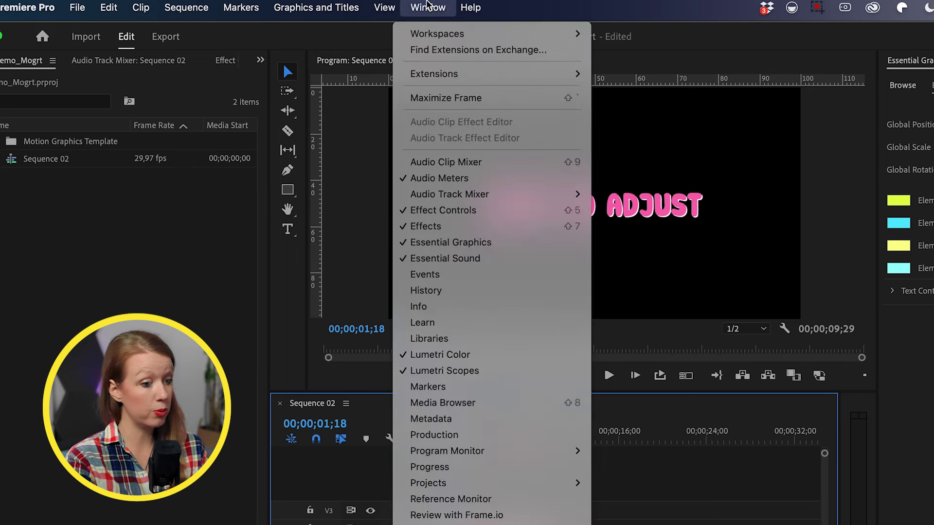
Replace the Title 06 text with 'Subscribe' in the Essential Graphics text controls
click(482, 243)
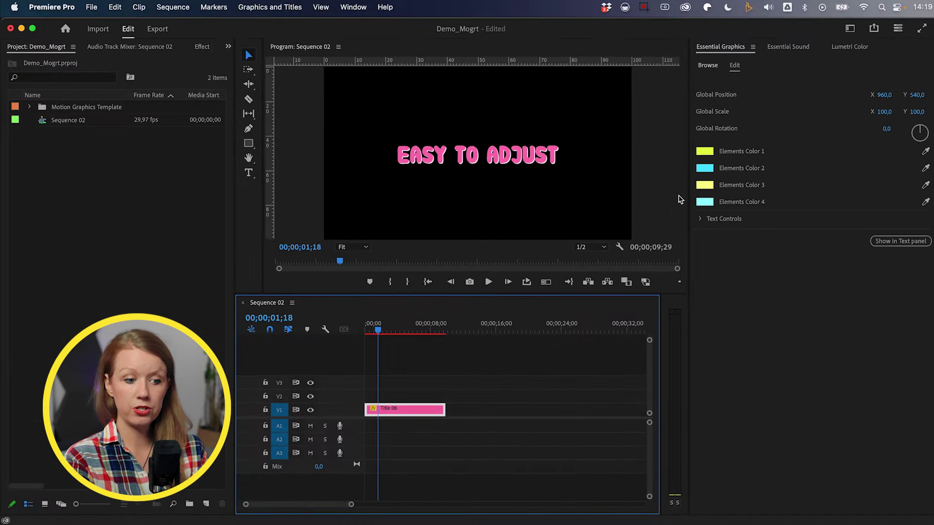
click(699, 220)
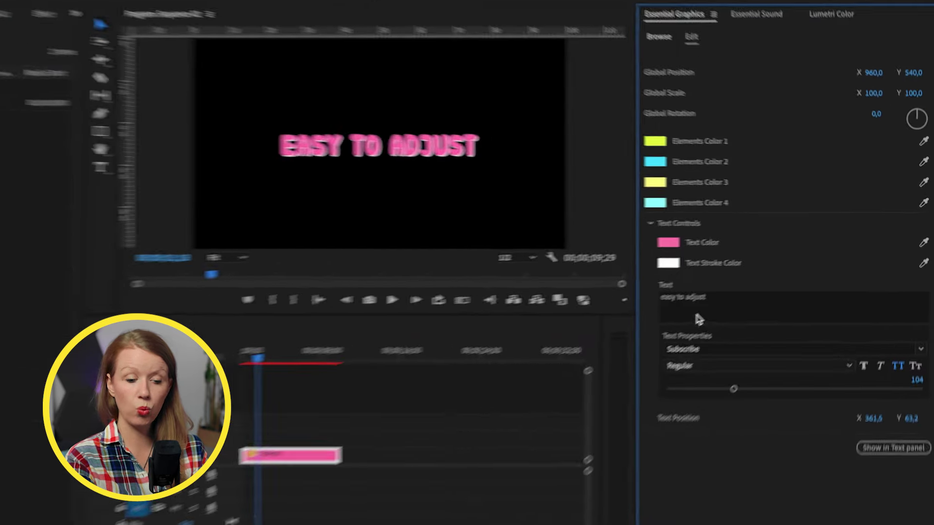
click(693, 319)
text(Subscribe)
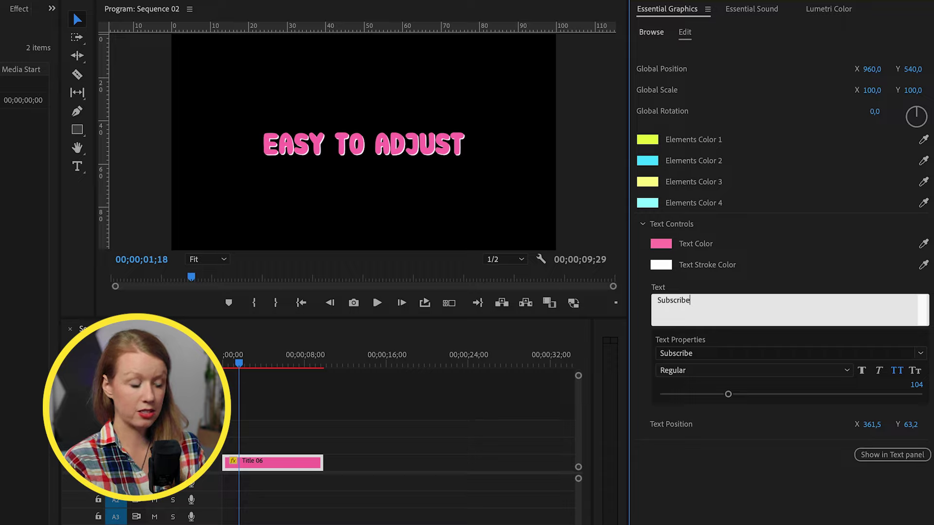
Set the Subscribe text to the BubbleGum font at size 107
click(819, 354)
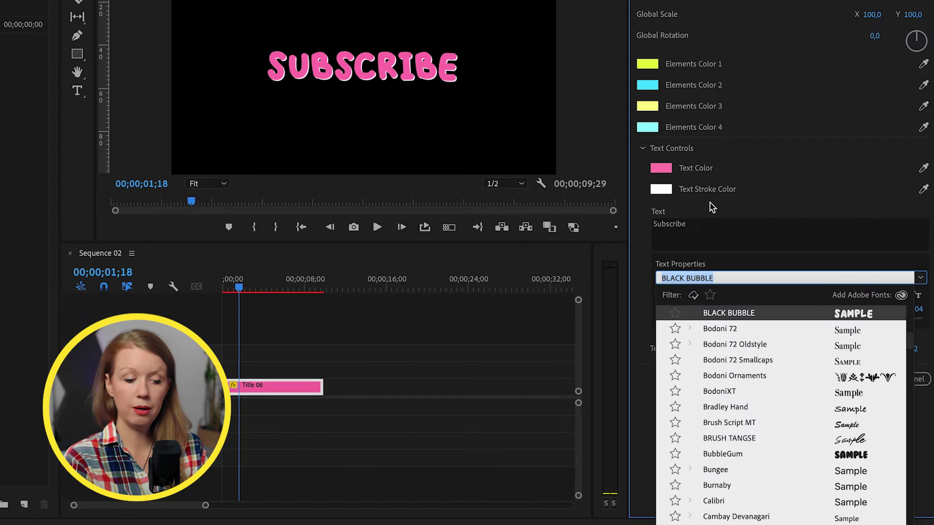
text(bubb)
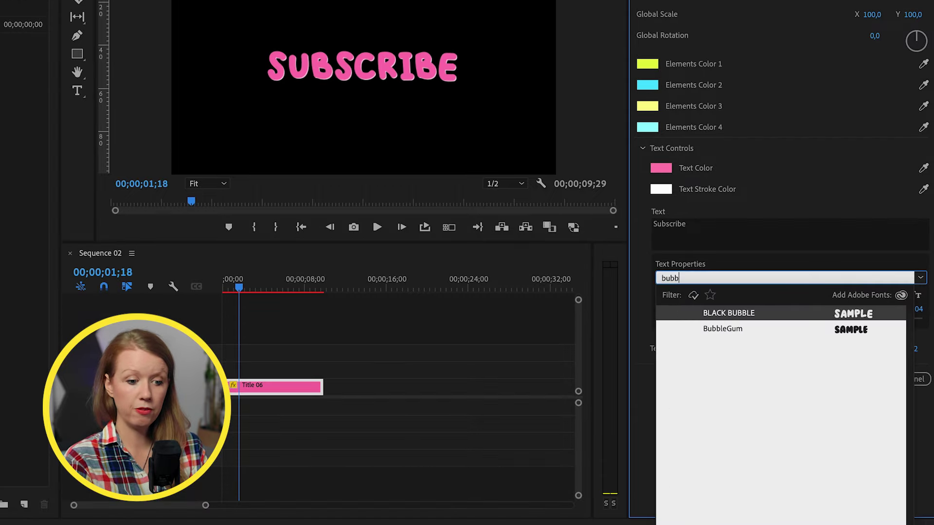
click(736, 332)
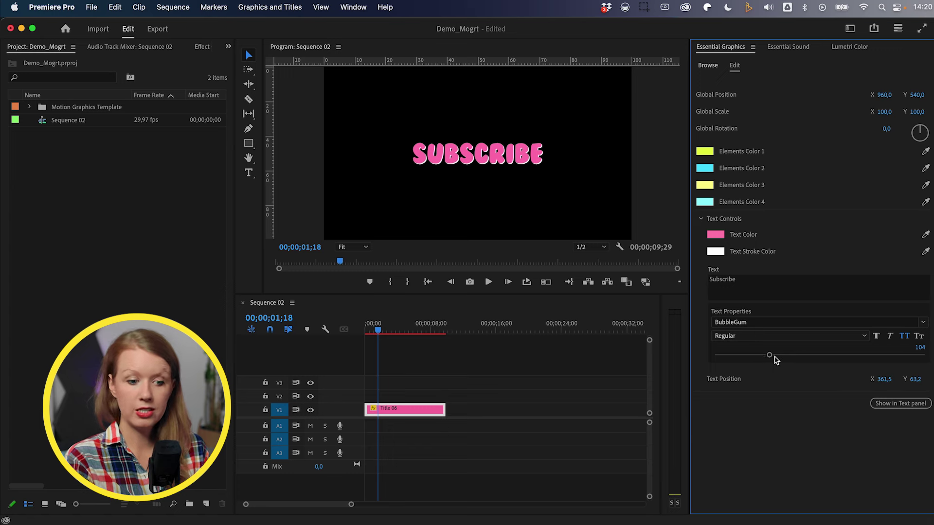
drag(769, 355, 770, 355)
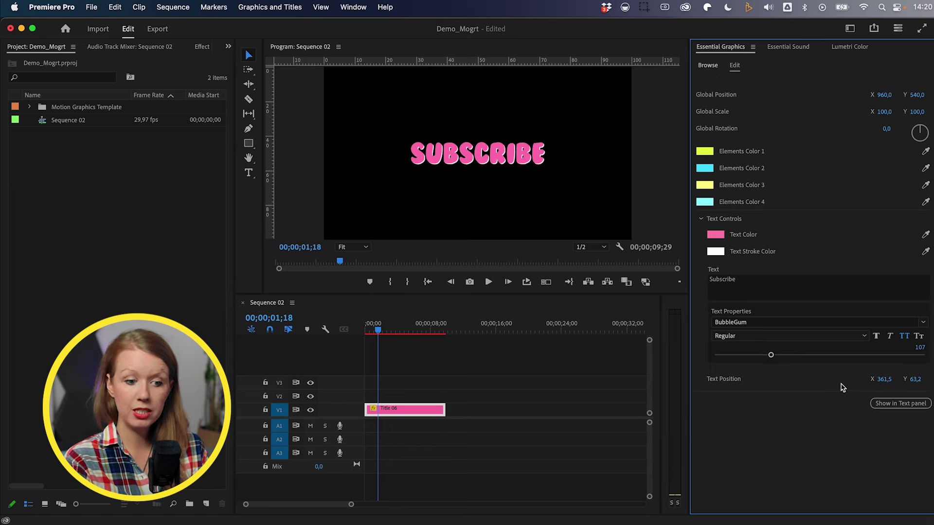
Make the Subscribe title text yellow
click(715, 234)
click(467, 341)
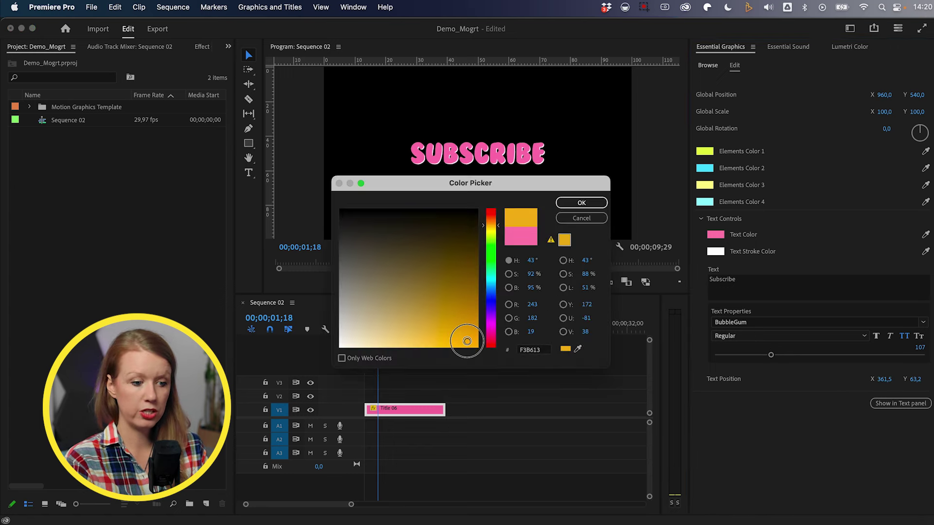
click(495, 229)
click(581, 203)
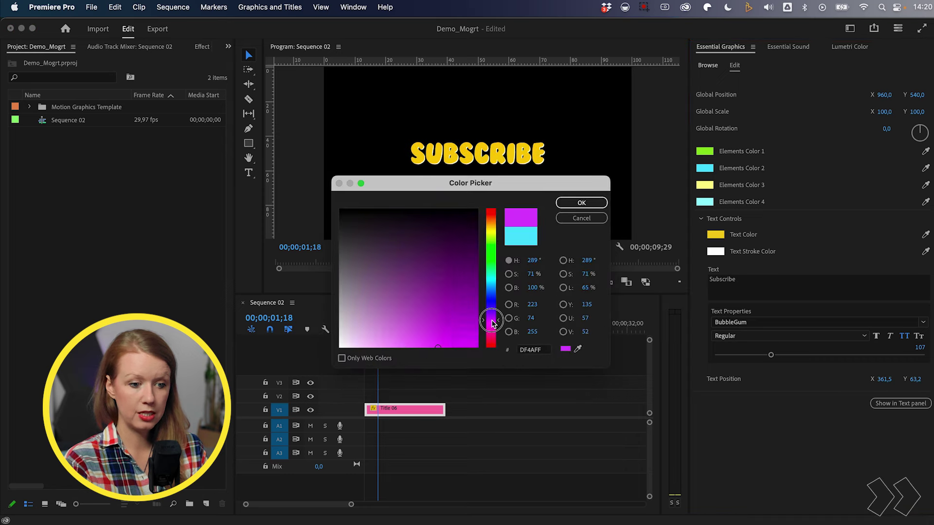
Recolour the element swatches to green, magenta, purple and lime, then play from the start
click(581, 203)
click(705, 202)
click(581, 203)
click(371, 325)
key(space)
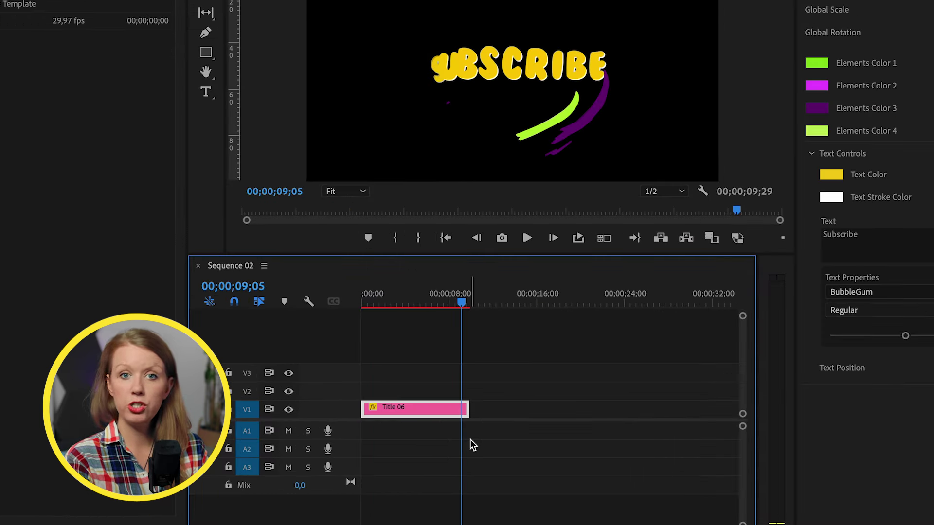
Trim the Title 06 clip's right edge so it ends around 2;12
drag(468, 411, 380, 408)
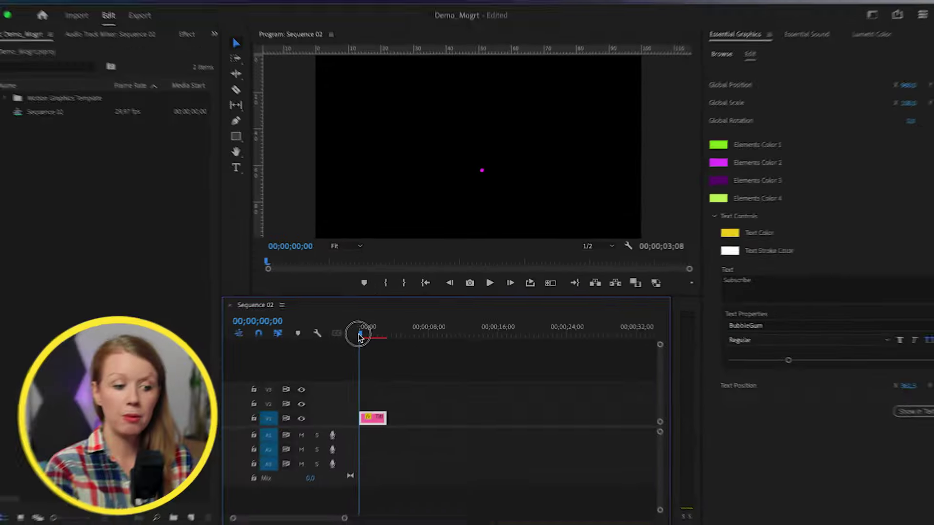
drag(358, 334, 374, 333)
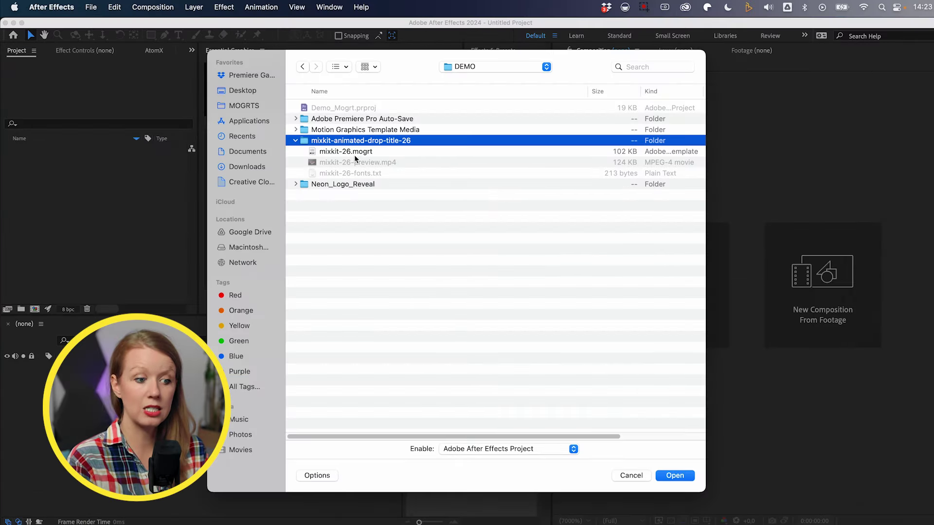
Open mixkit-26.mogrt in After Effects and extract it into its download folder
click(355, 153)
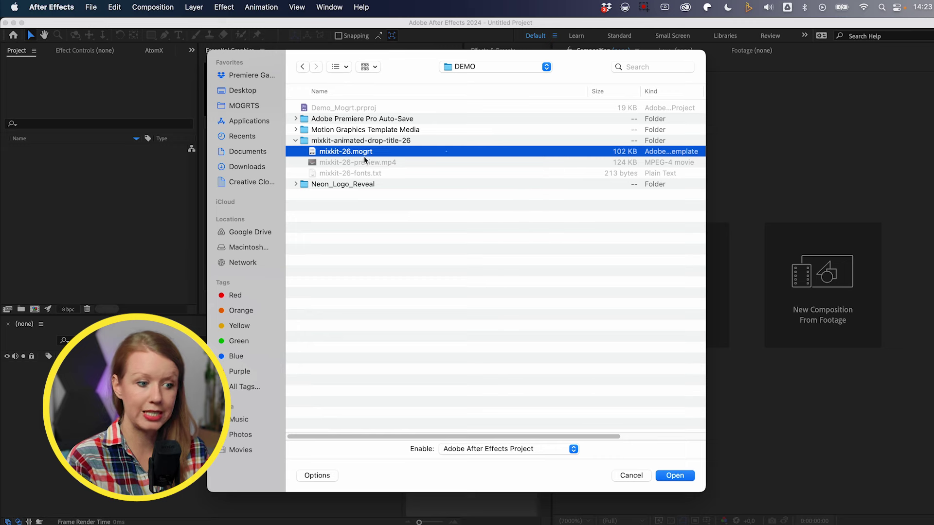
click(676, 475)
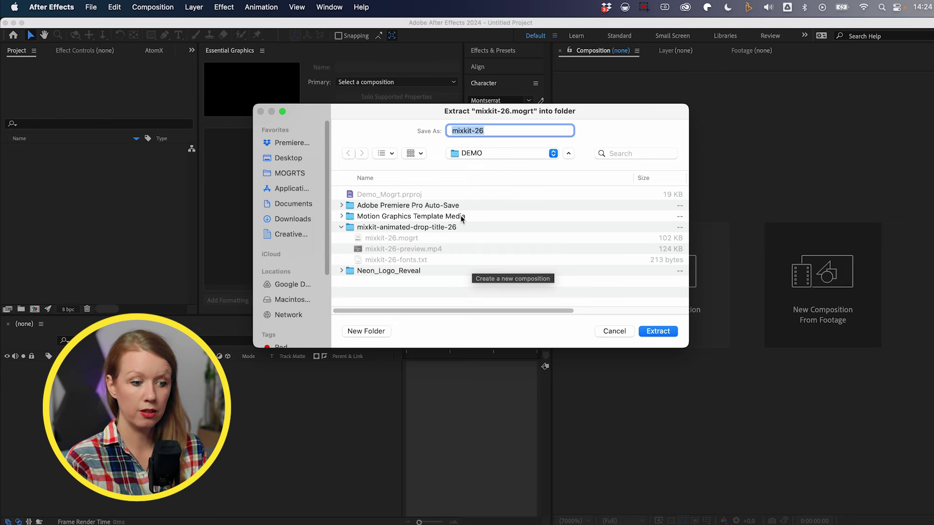
double_click(442, 227)
click(658, 332)
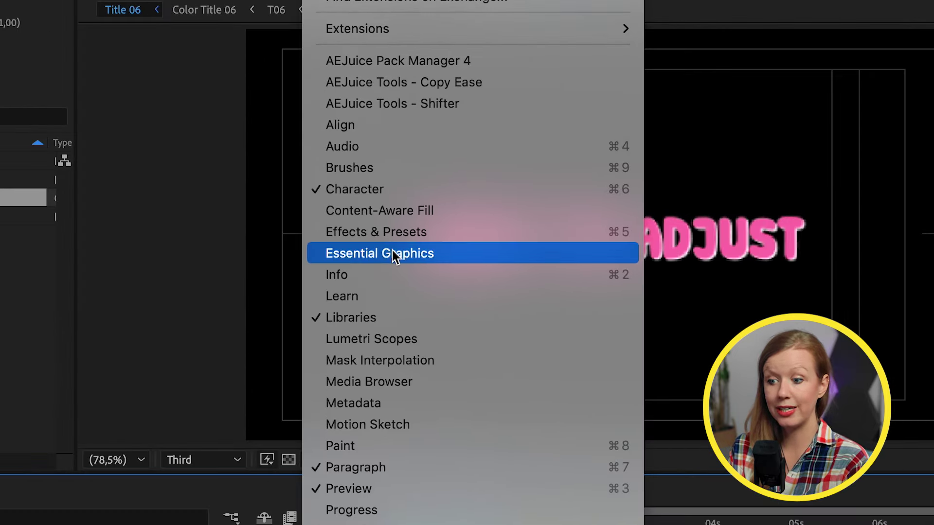
Open Essential Graphics at frame 0:00:01:04 and reveal the template's text controls
click(393, 253)
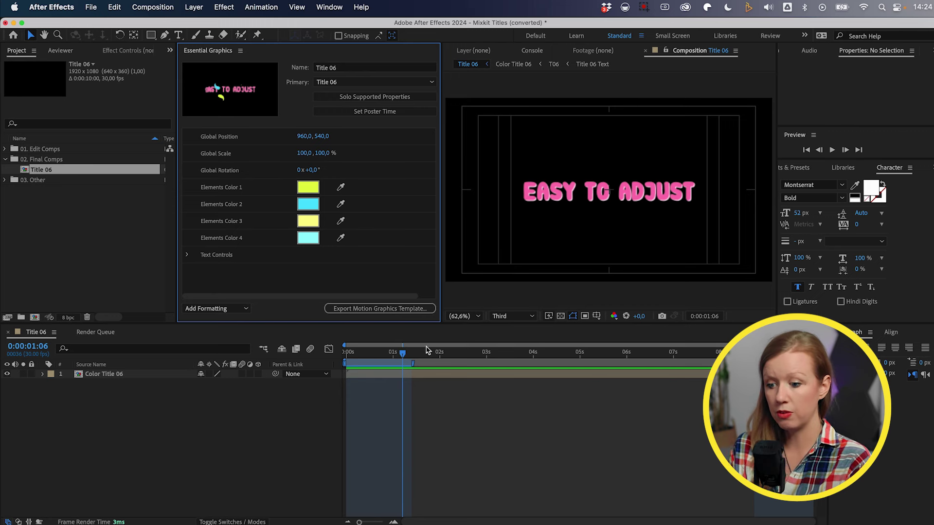
drag(401, 357, 399, 357)
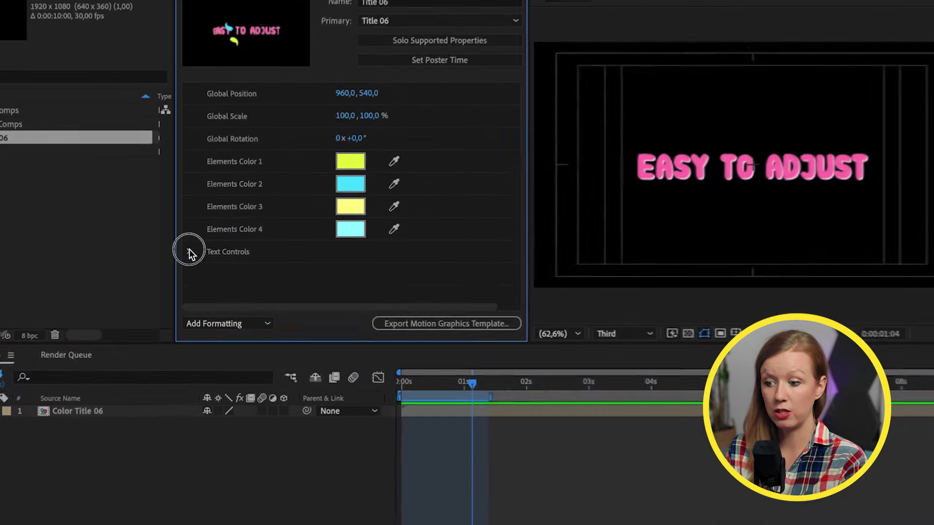
click(187, 255)
scroll(198, 285, down, 5)
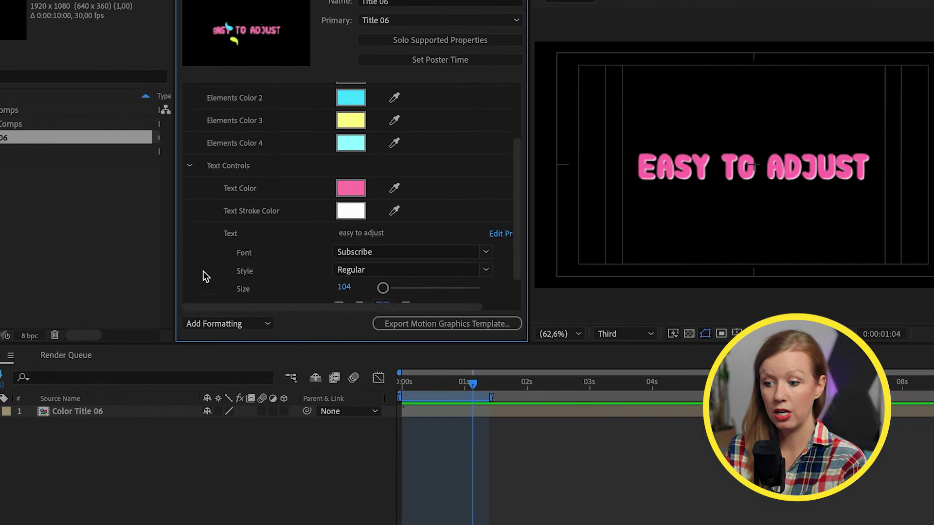
Set the title font to BubbleGum at size 90 and preview it mid-animation
click(393, 219)
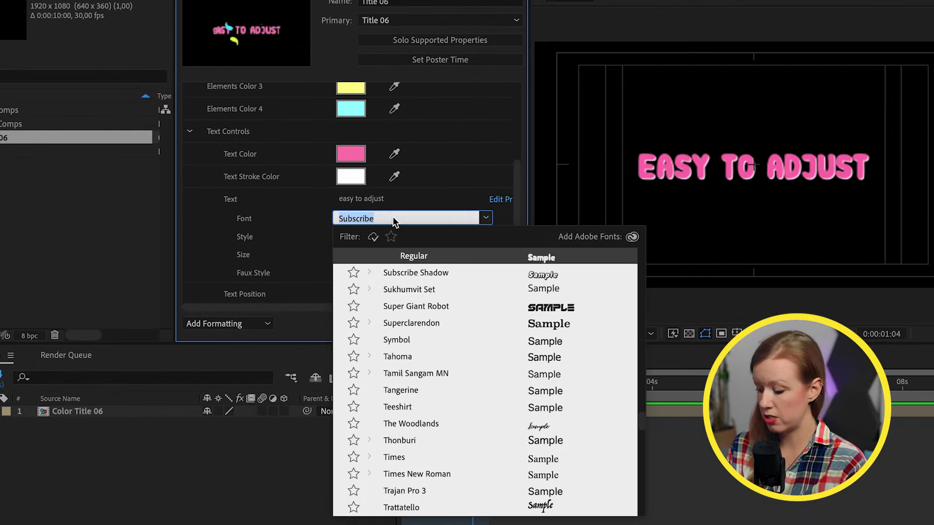
text(bubb)
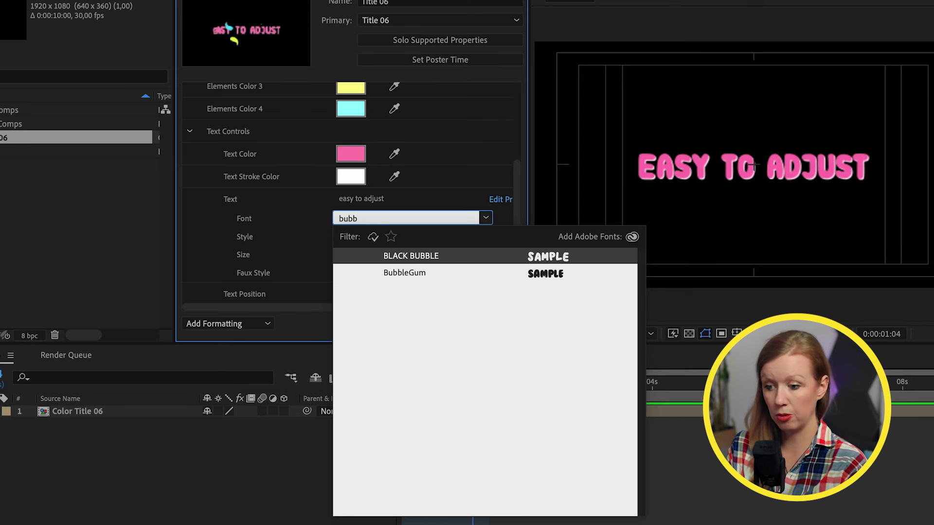
click(398, 272)
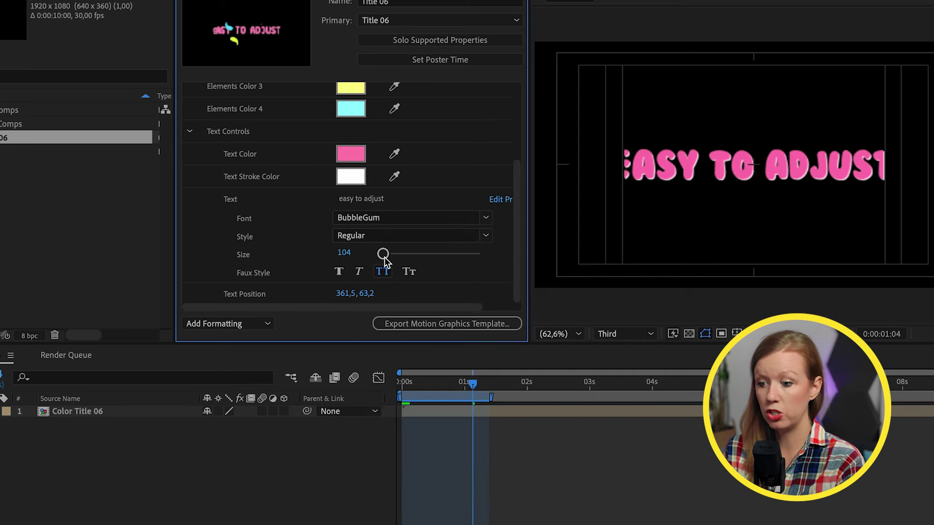
click(344, 253)
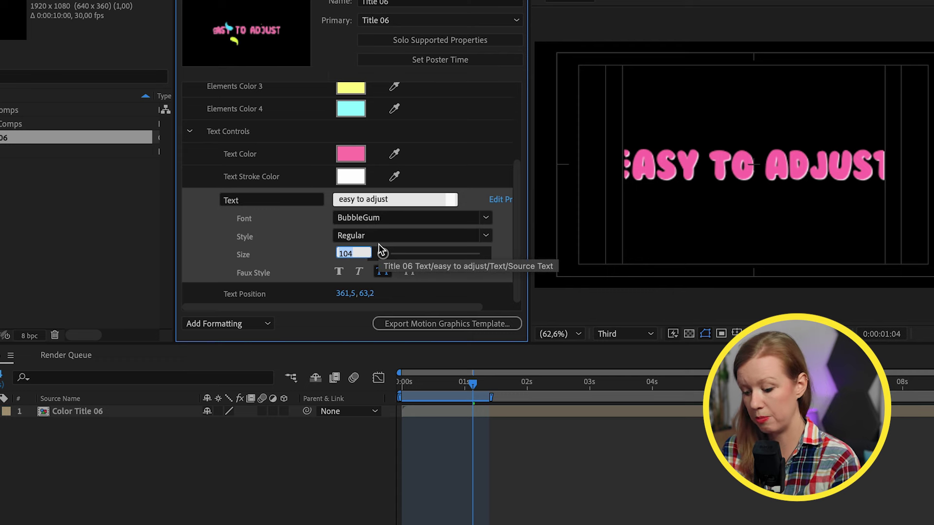
text(90)
key(Return)
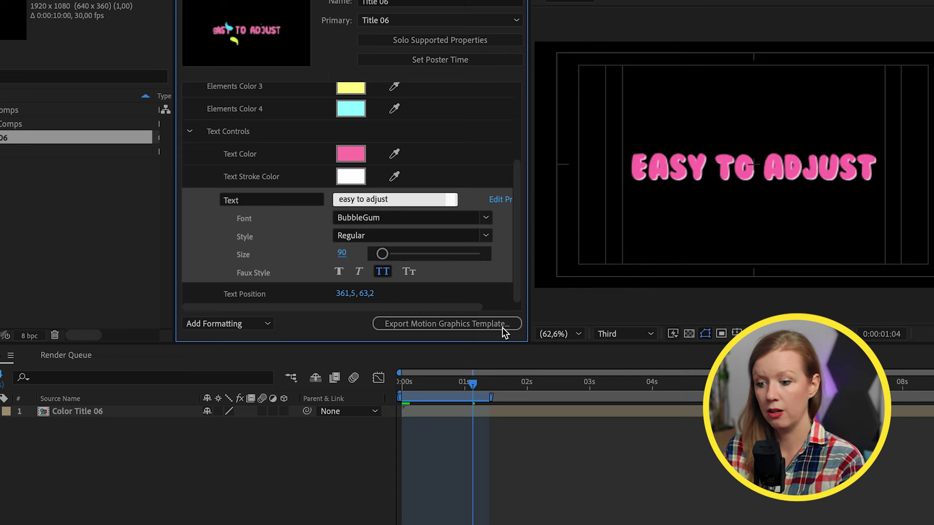
drag(406, 385, 472, 393)
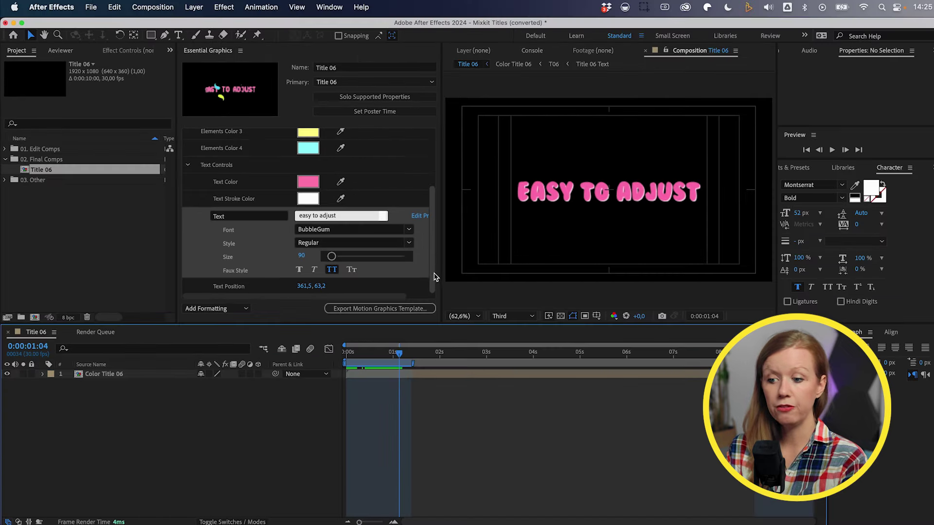
Recolour the elements magenta, purple and green, make the text yellow and change it to 'Subscribe'
drag(523, 281, 525, 247)
drag(437, 252, 438, 235)
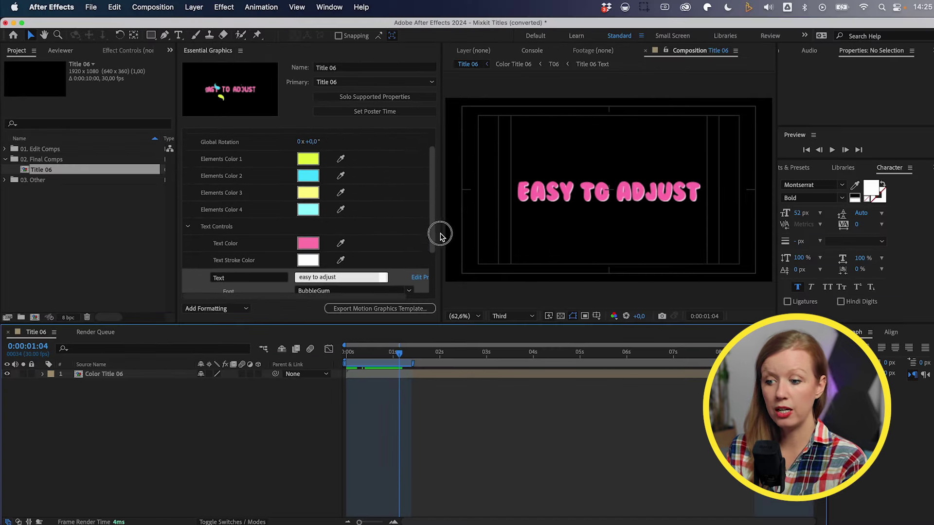
click(310, 176)
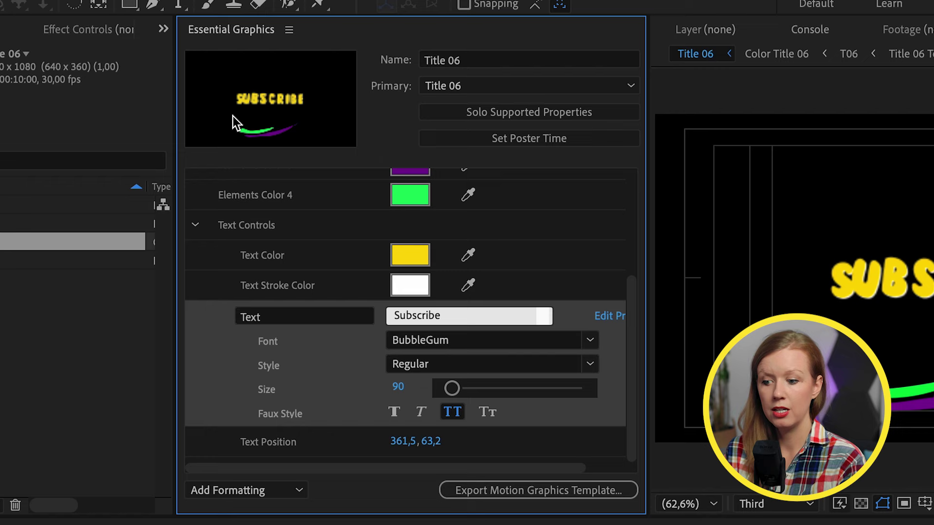
drag(506, 52, 360, 36)
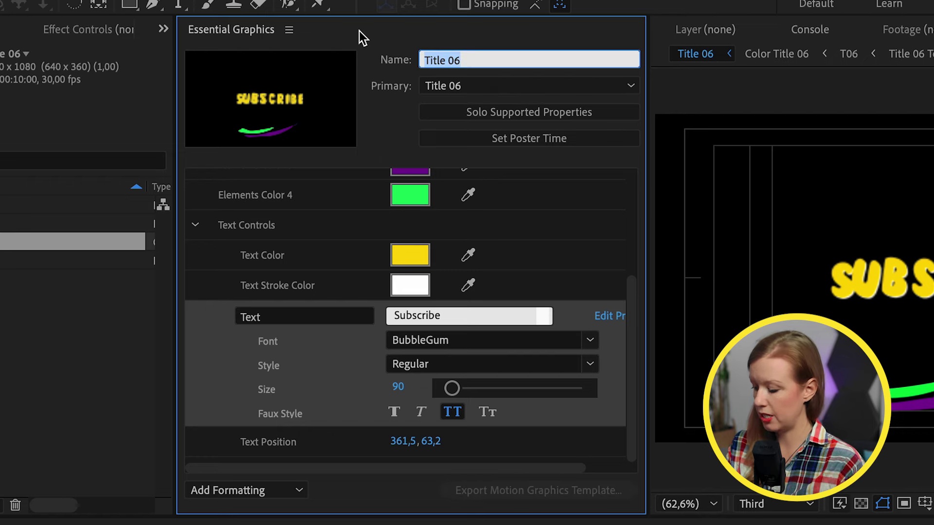
Name the template Subscribe and export it as a MOGRT with keywords Liquid, Subscribe, Title
text(Subscribe)
key(Return)
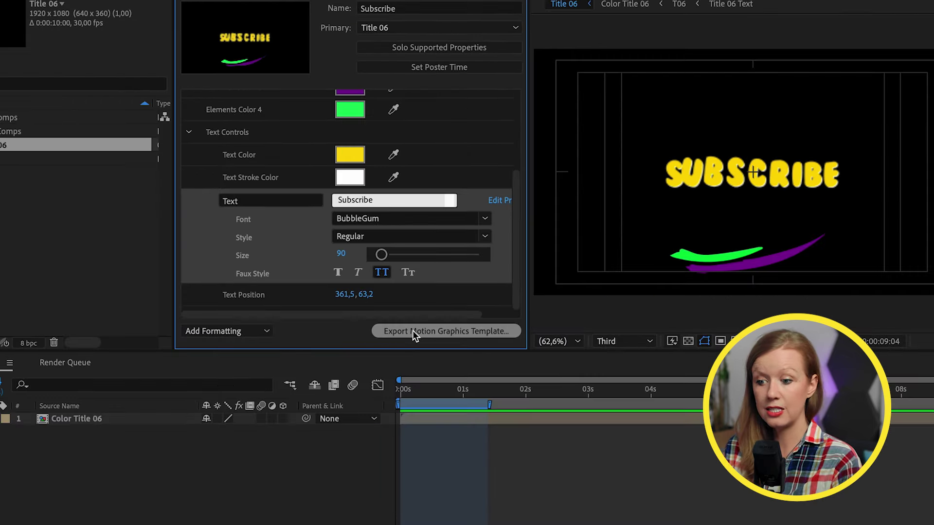
click(495, 491)
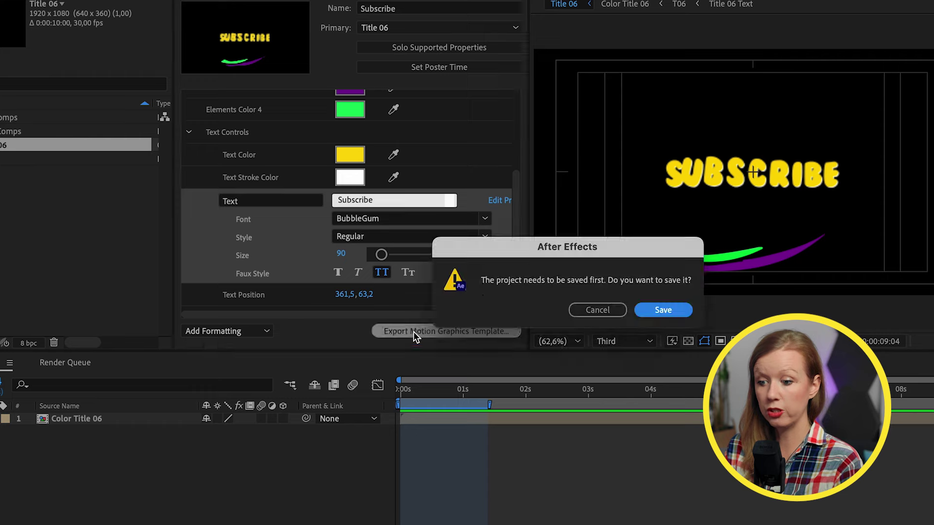
click(664, 309)
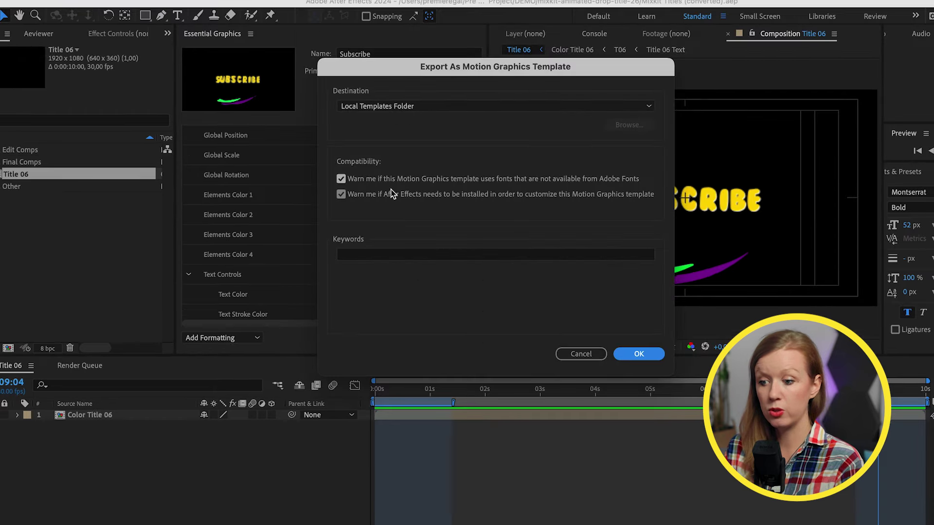
click(373, 258)
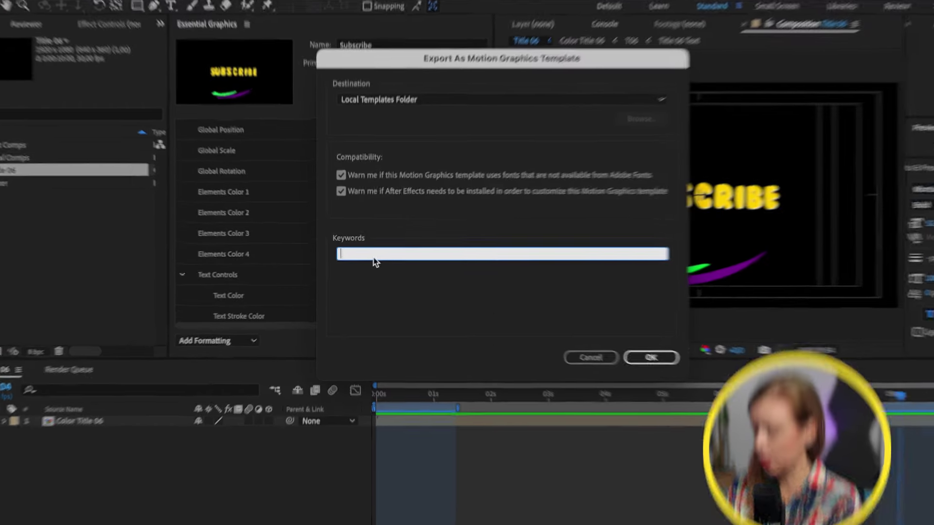
text(Liquid, Subscribe, Title)
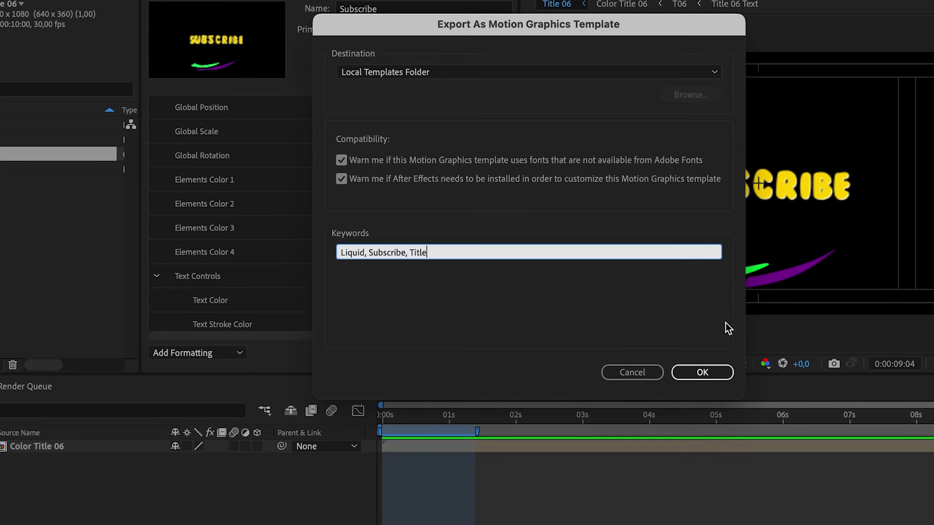
click(701, 372)
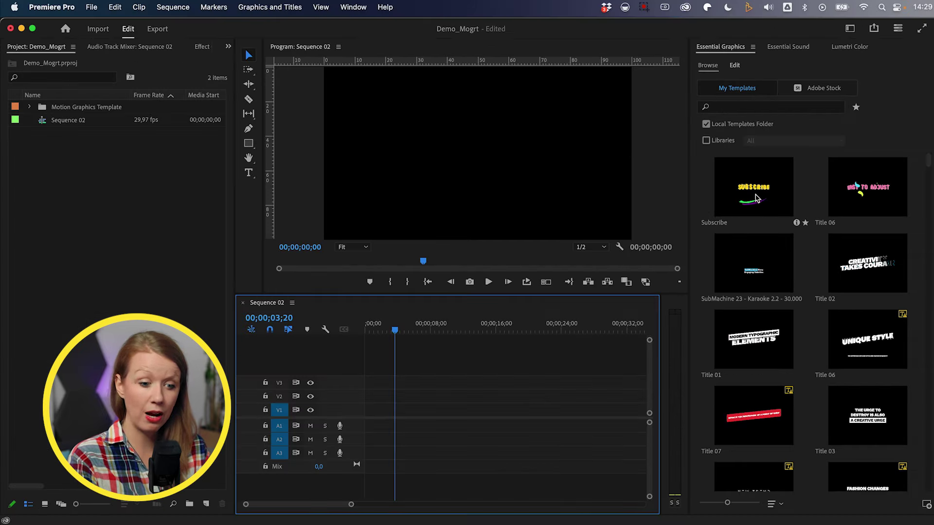
Place the Subscribe template on track V1 and select the clip to reveal its Edit controls
drag(755, 198, 349, 417)
click(361, 332)
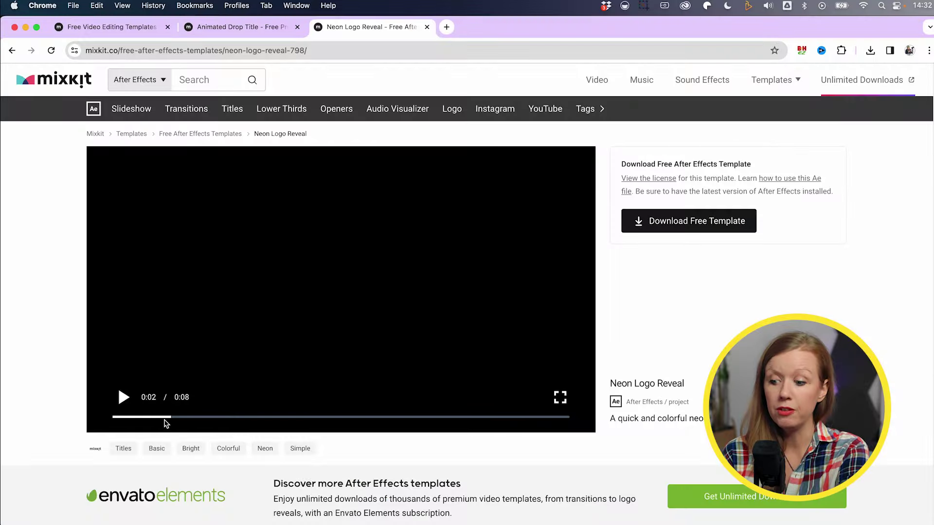
Preview the Neon Logo Reveal video, then download the free template
click(118, 419)
click(123, 398)
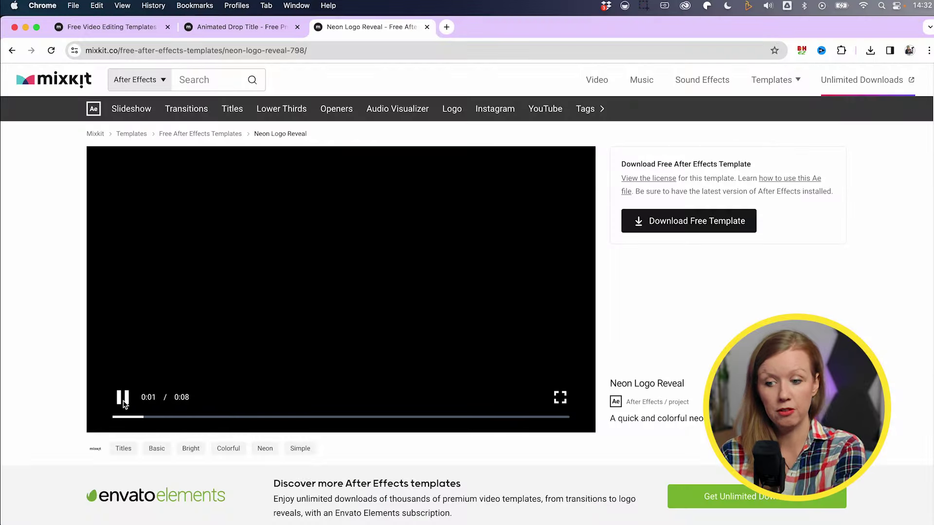
click(122, 403)
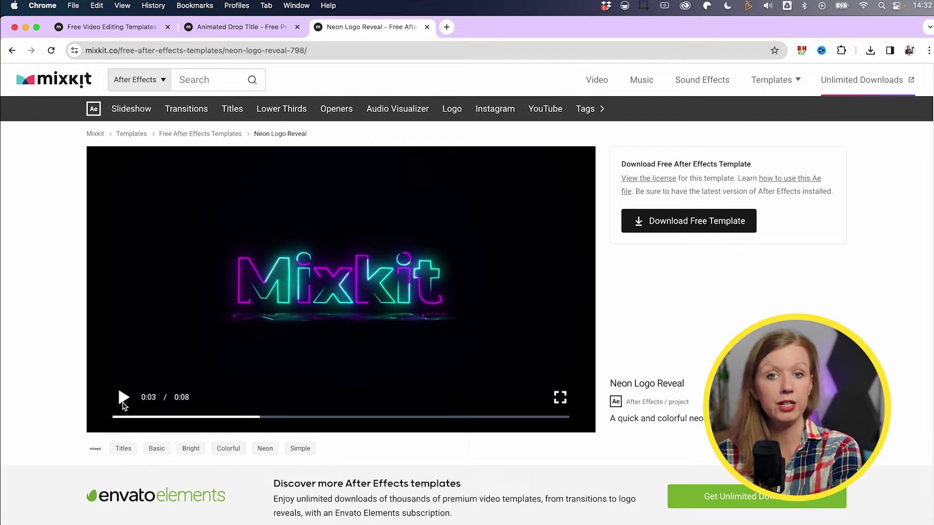
click(709, 227)
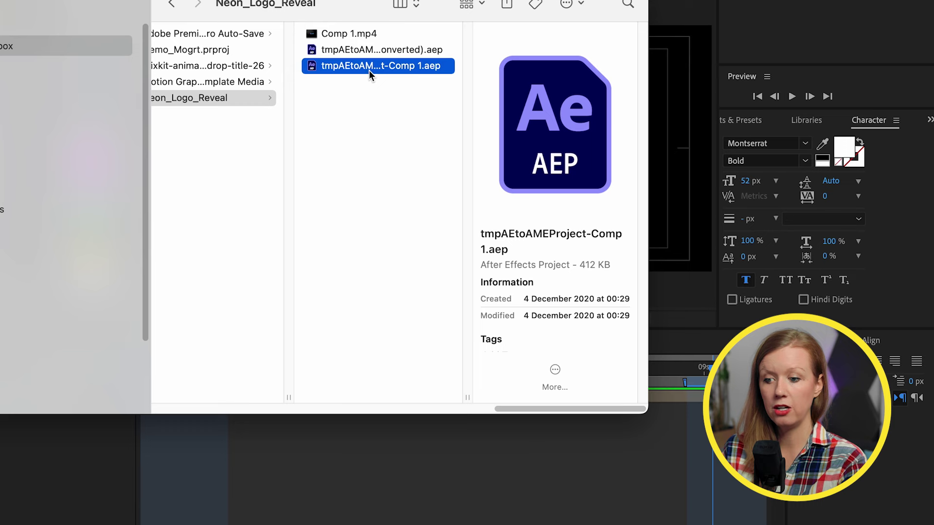
right_click(368, 68)
Open the Neon_Logo_Reveal .aep project with Adobe After Effects 2024
mouse_move(388, 93)
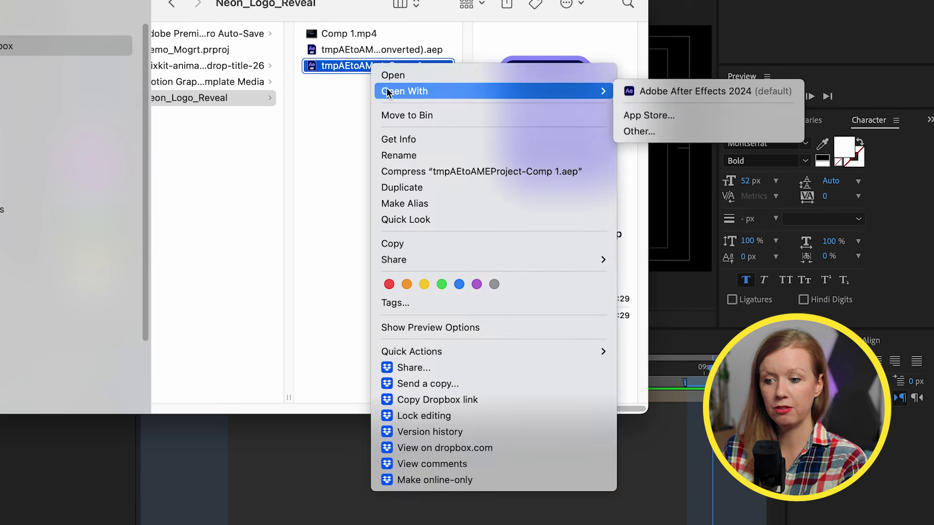
click(625, 92)
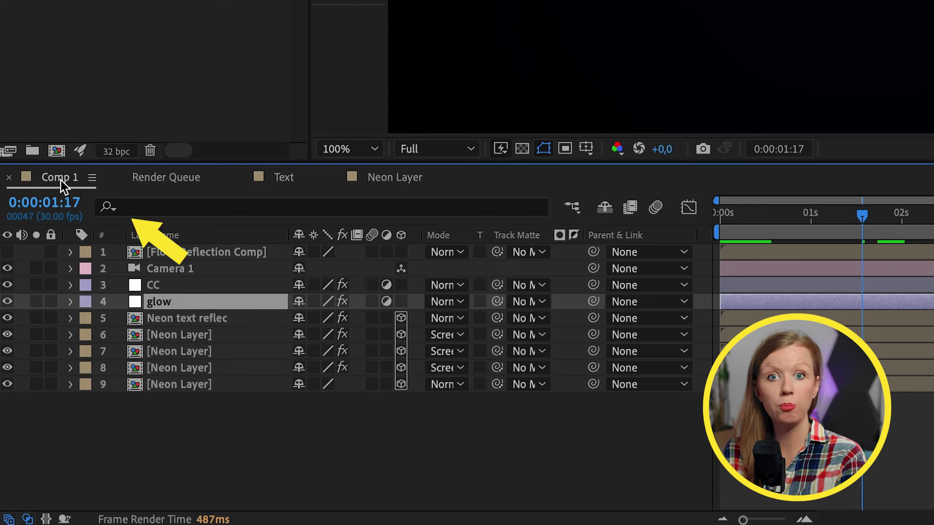
Open the Text composition and replace the word Mixkit with 'Premiere Gal'
click(831, 217)
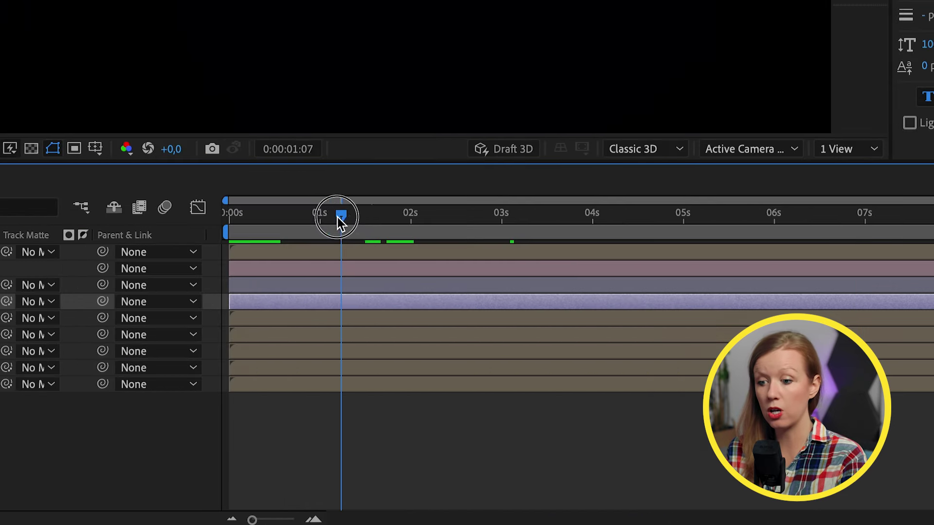
drag(340, 221, 460, 219)
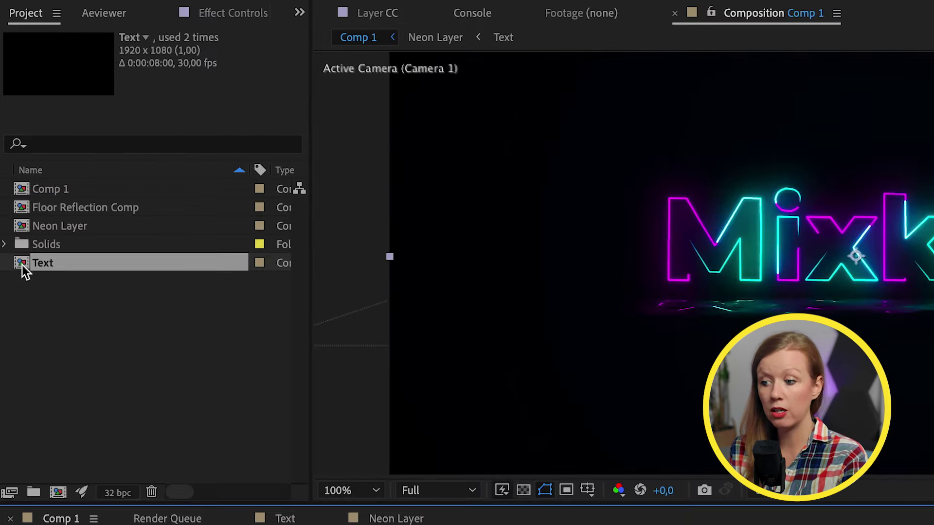
double_click(21, 264)
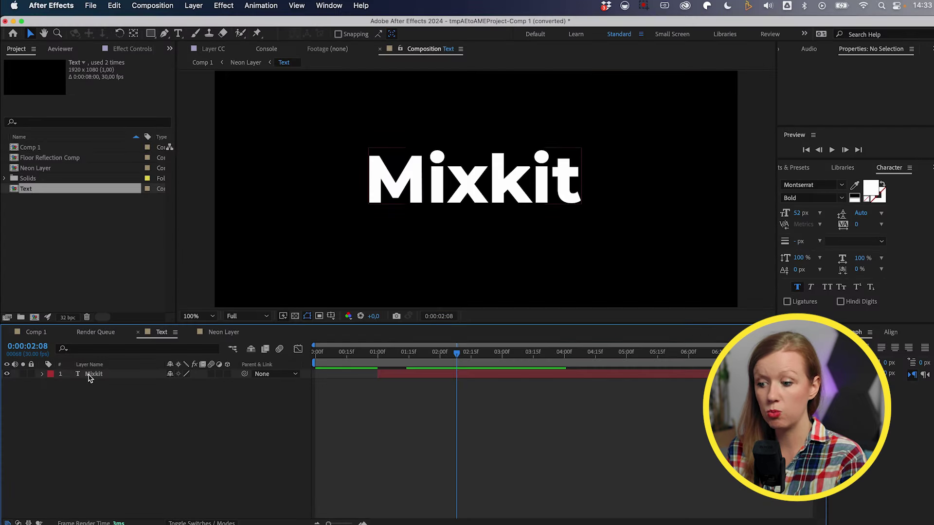
click(93, 374)
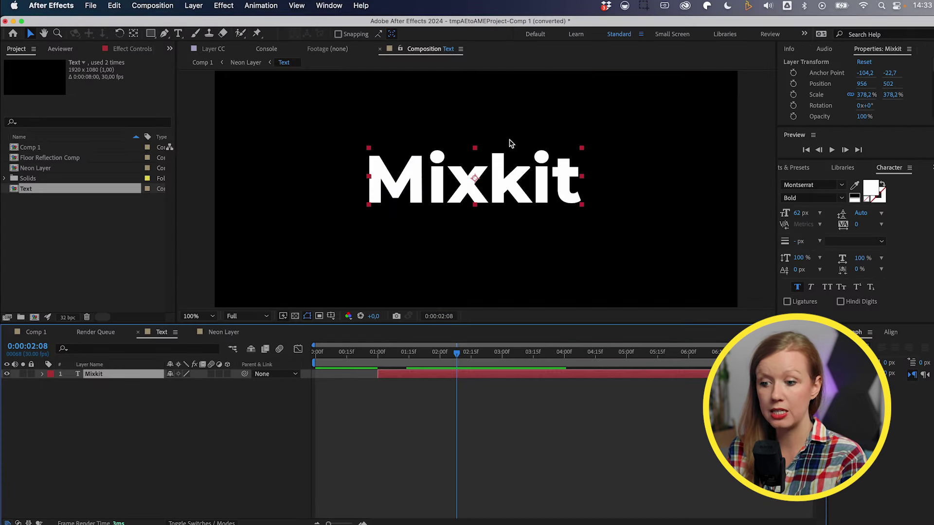
double_click(445, 180)
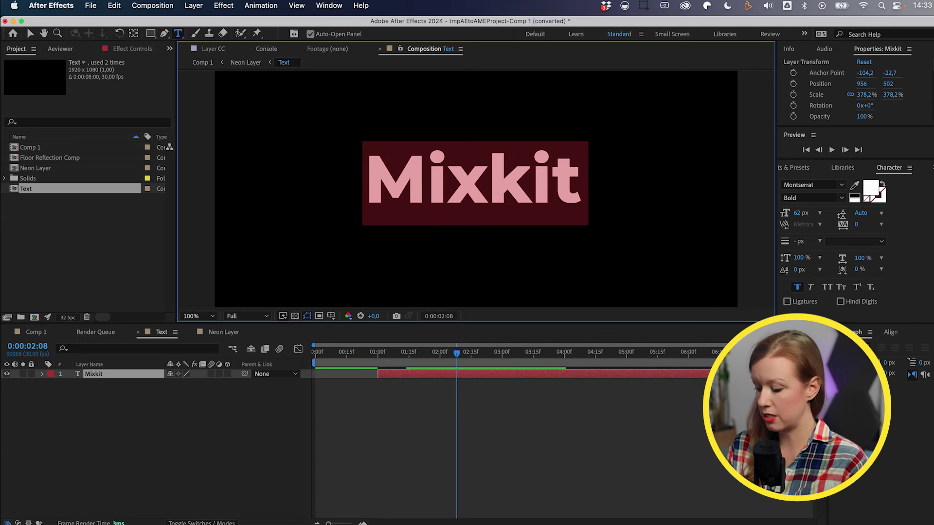
text(Premiere Gal)
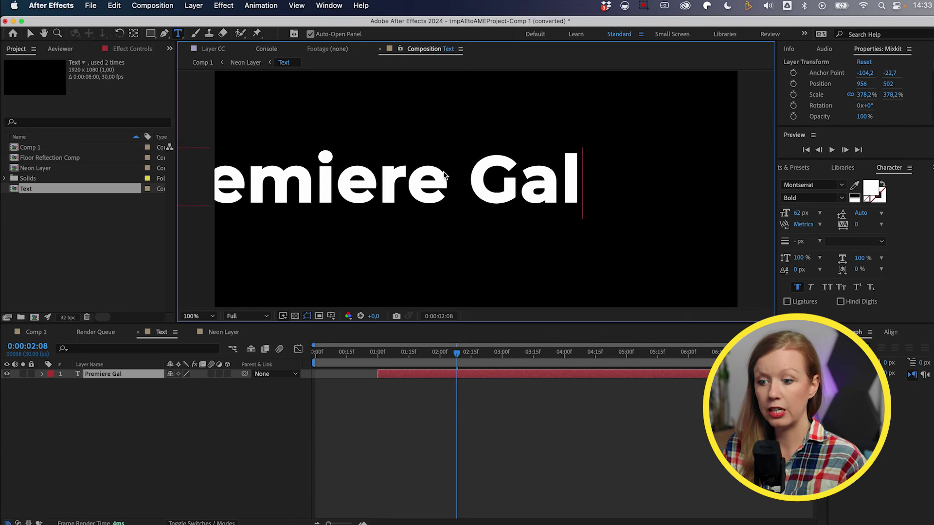
Centre the Premiere Gal text horizontally, shrink its font slightly, and return to Comp 1
key(super+a)
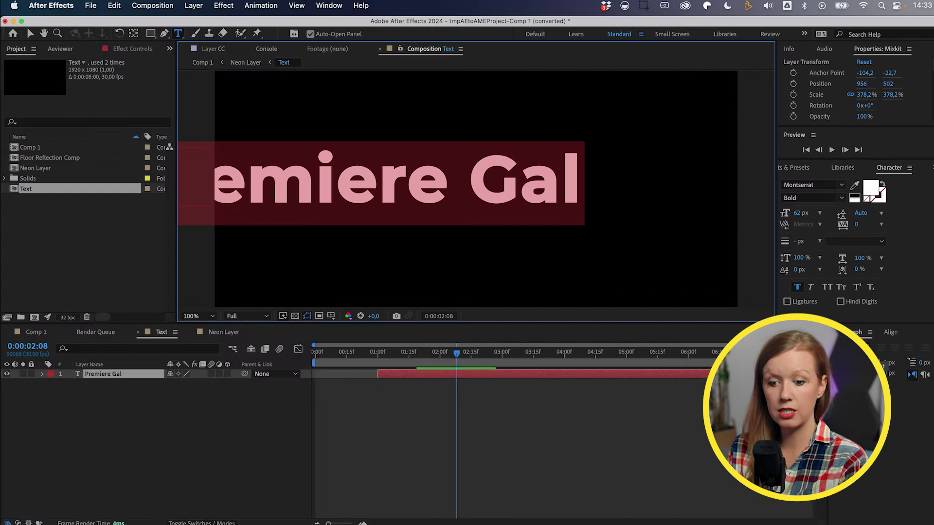
click(784, 212)
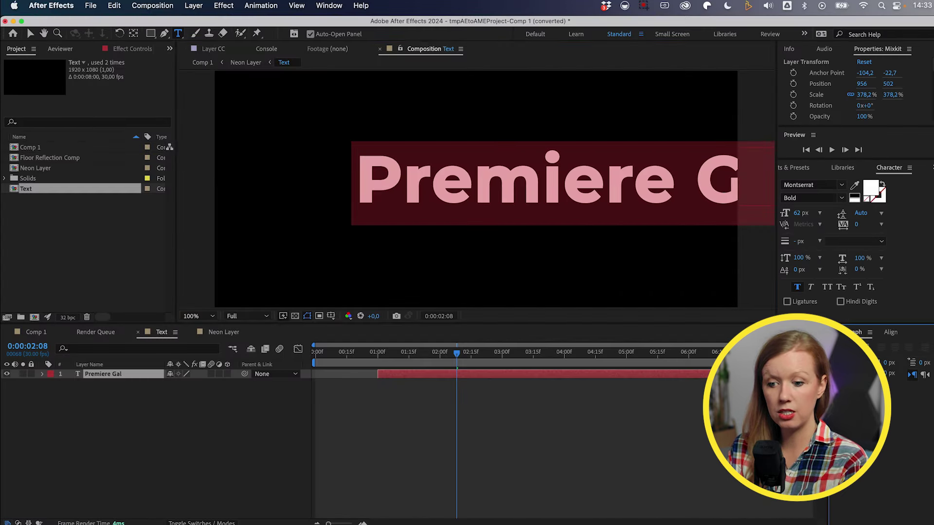
click(892, 333)
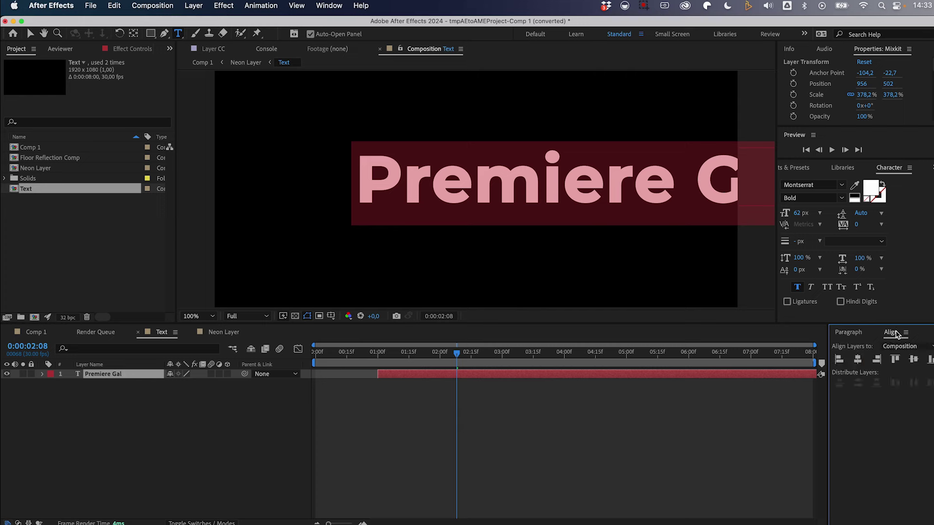
click(858, 360)
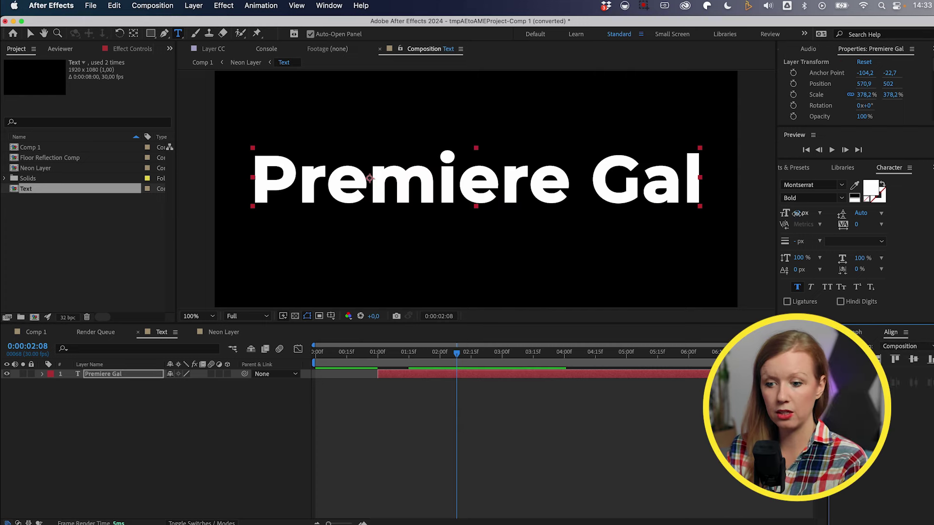
drag(795, 217, 789, 215)
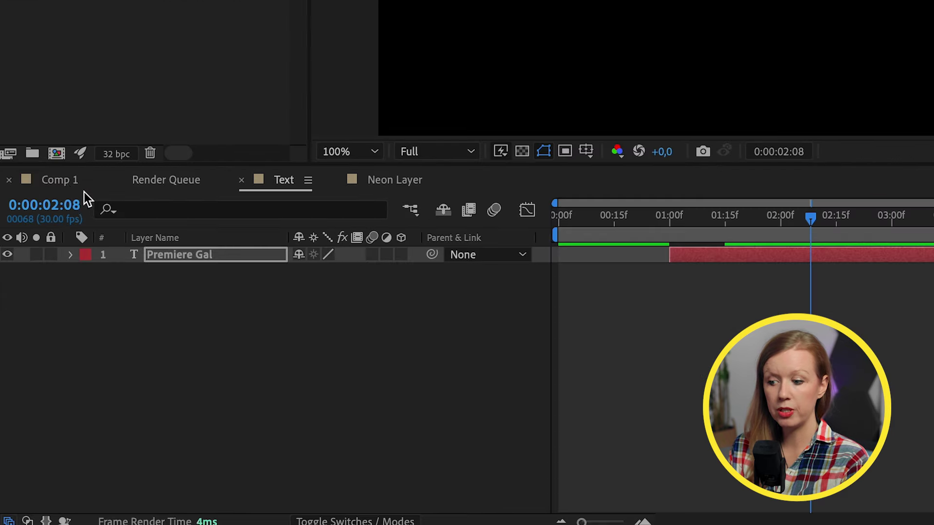
click(39, 333)
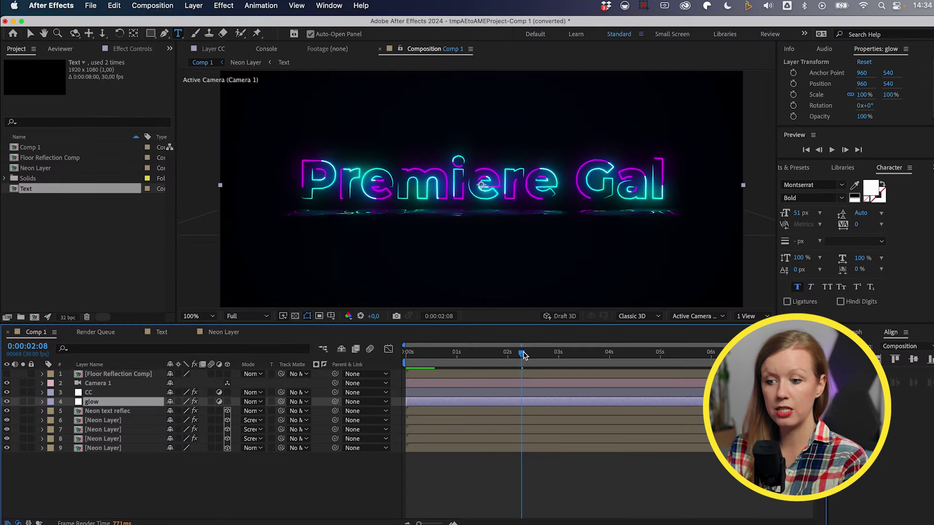
Open the Neon Layer composition and inspect its Text Pink and Text Blue outline layers
mouse_move(524, 356)
mouse_down()
mouse_move(504, 355)
mouse_move(513, 355)
mouse_up()
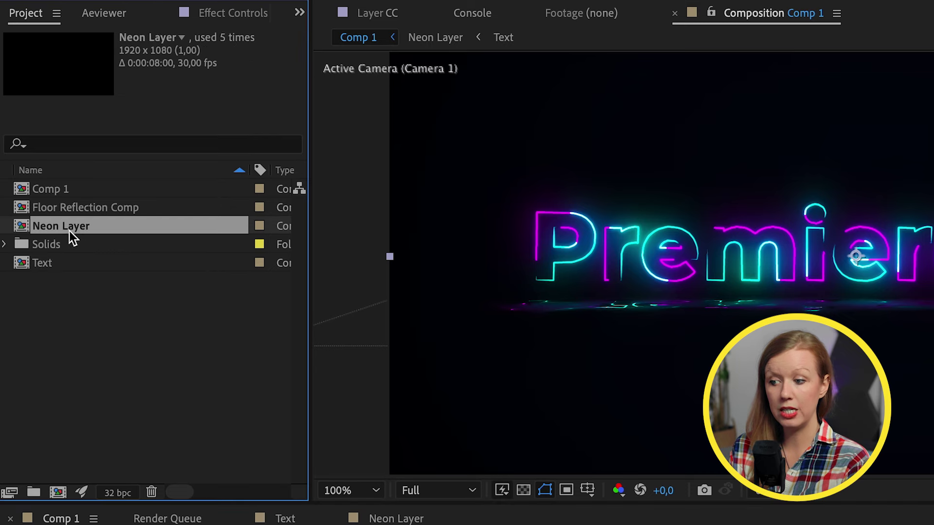
double_click(28, 224)
click(110, 374)
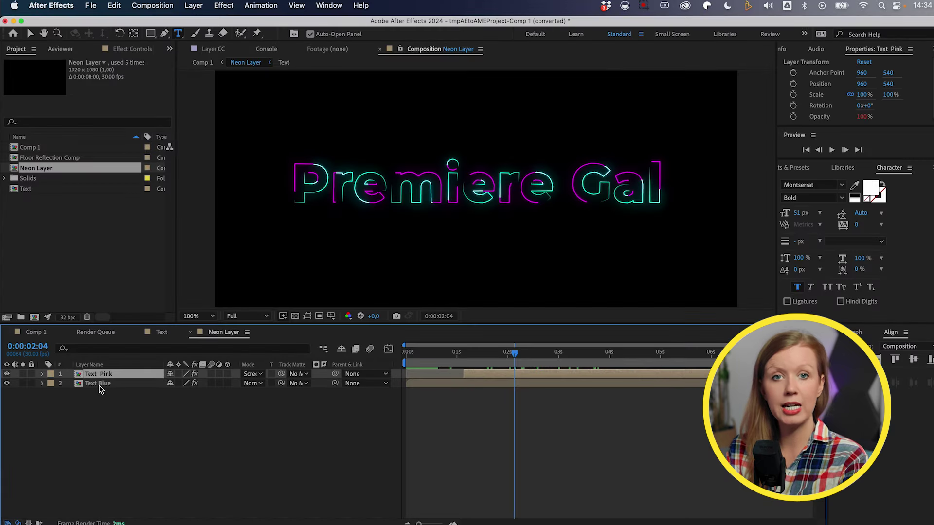
click(99, 384)
click(103, 374)
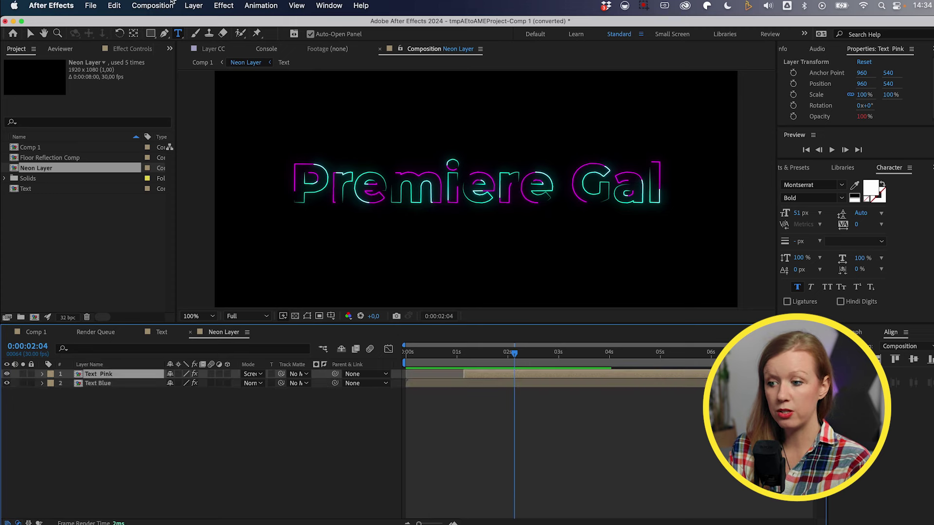
Change Text Pink's Vegas stroke colour from cyan to yellow
click(135, 48)
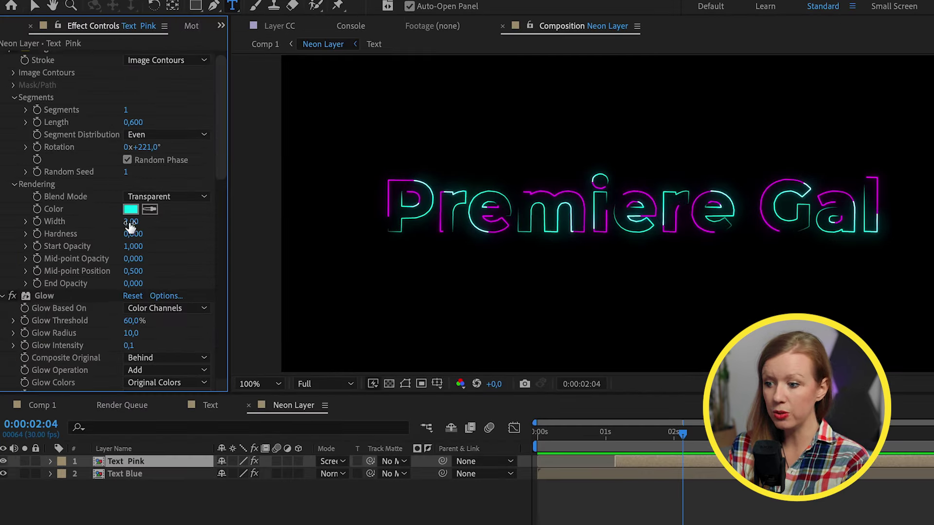
scroll(90, 224, up, 1)
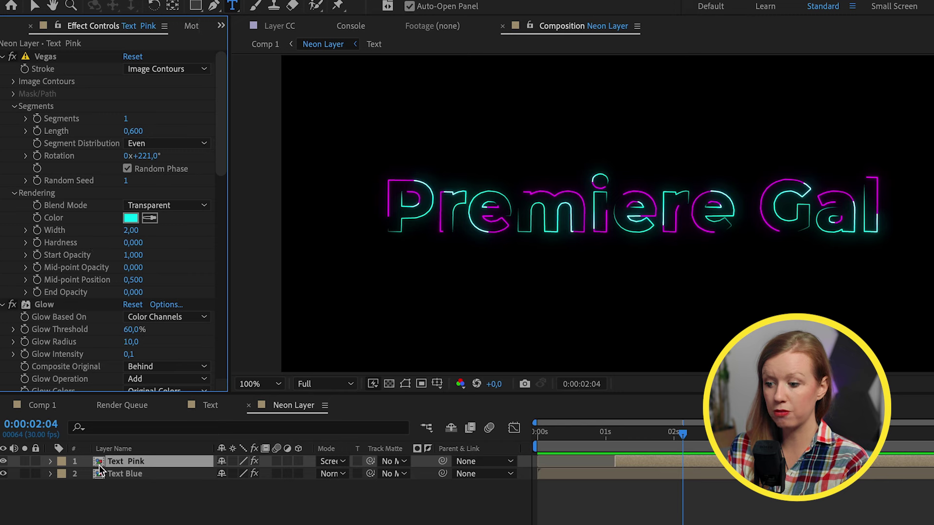
click(131, 219)
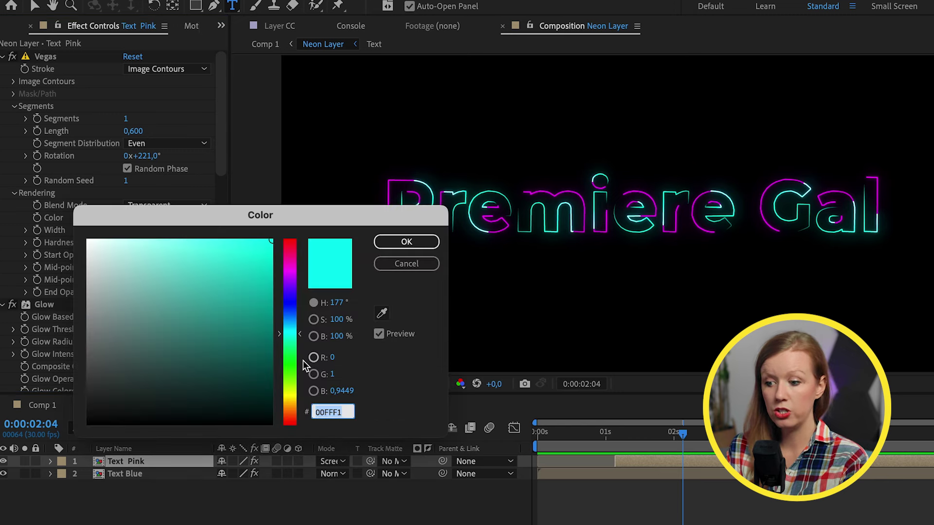
click(290, 397)
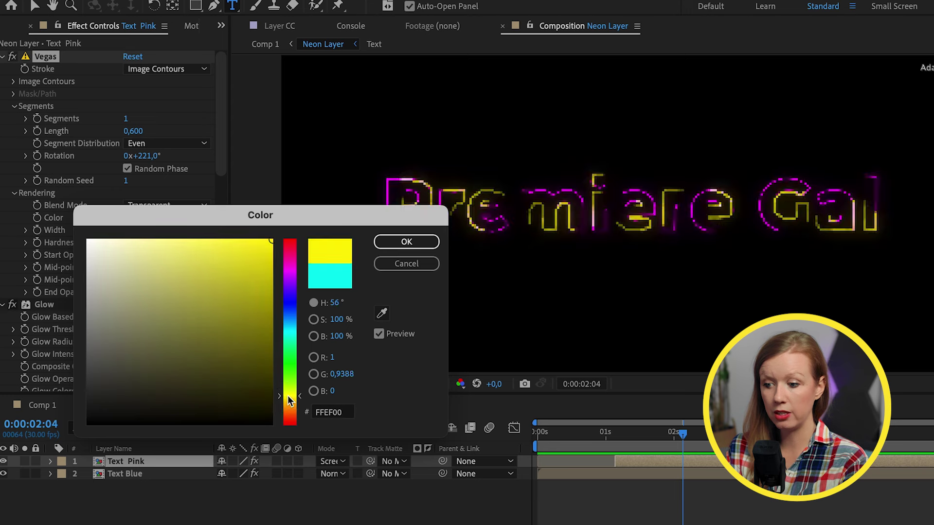
click(407, 242)
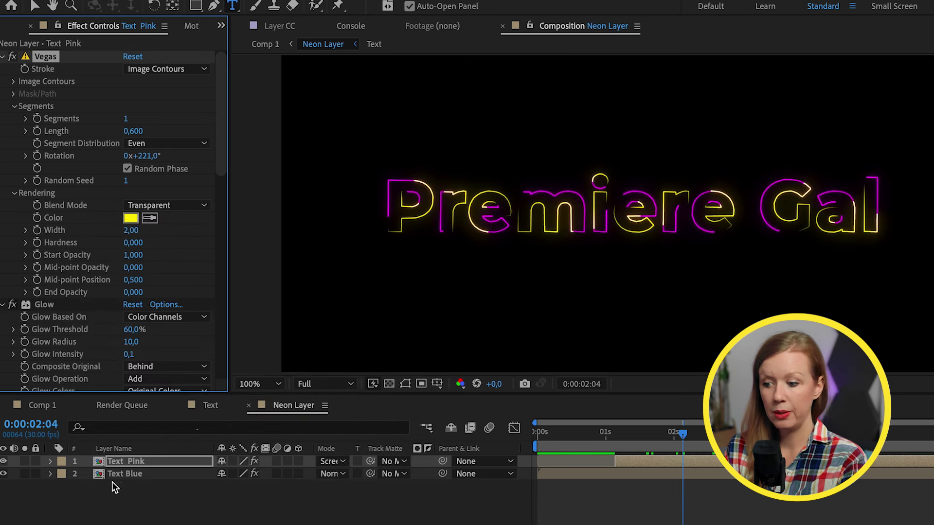
Set Text Blue's Vegas stroke colour to purple BC00FF and preview the glow in Comp 1
click(133, 478)
click(131, 219)
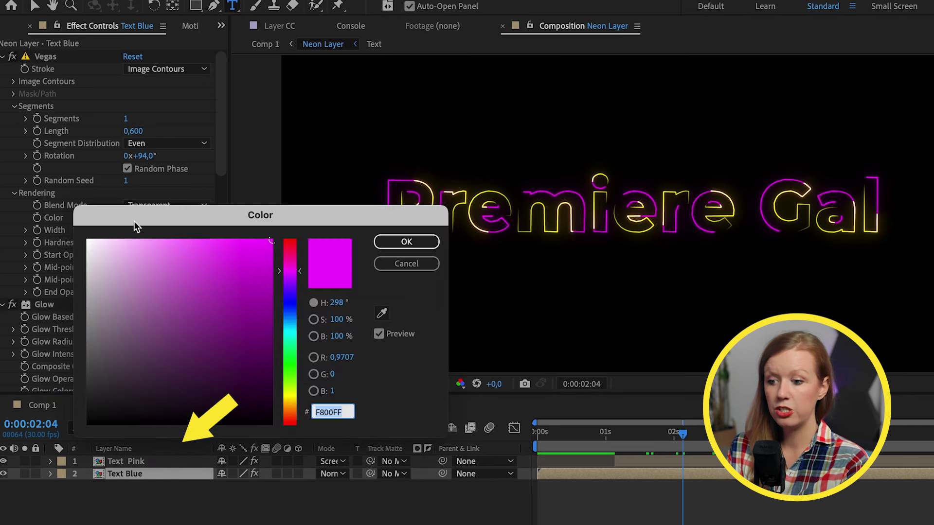
click(280, 275)
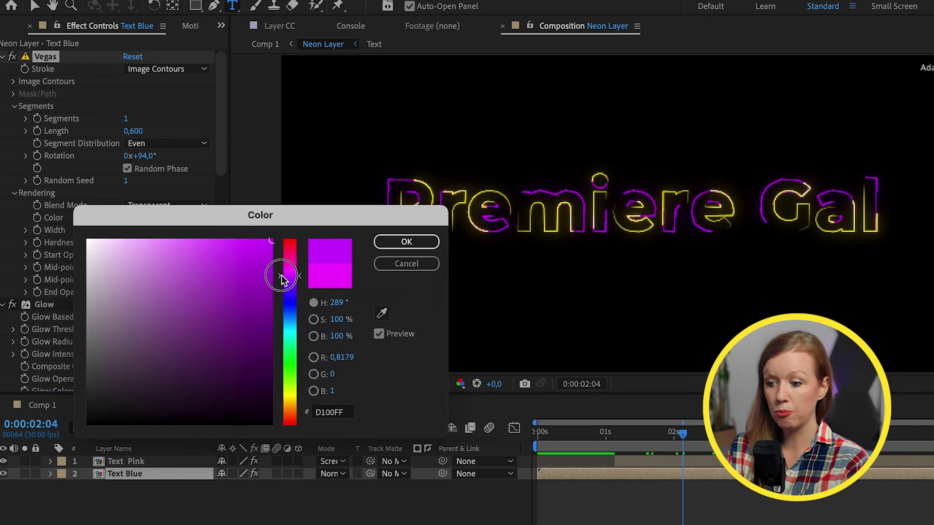
drag(280, 277, 282, 278)
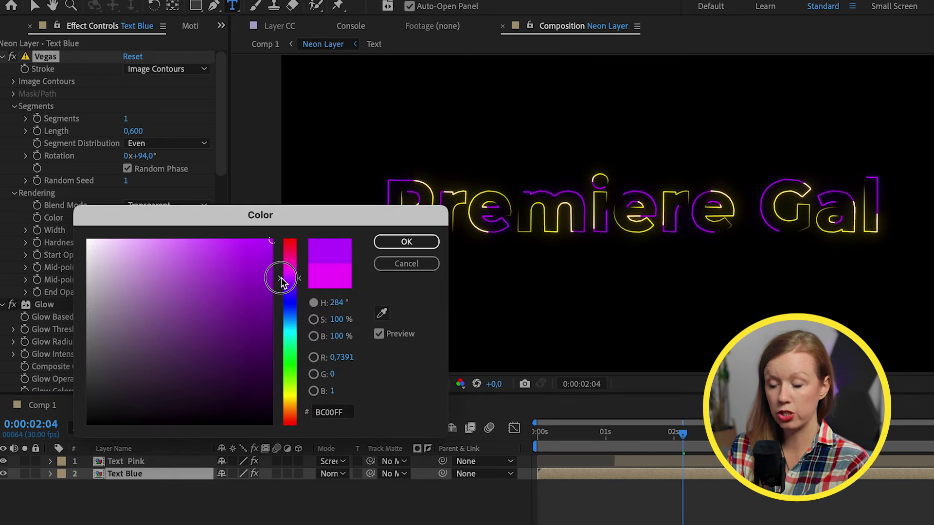
click(406, 242)
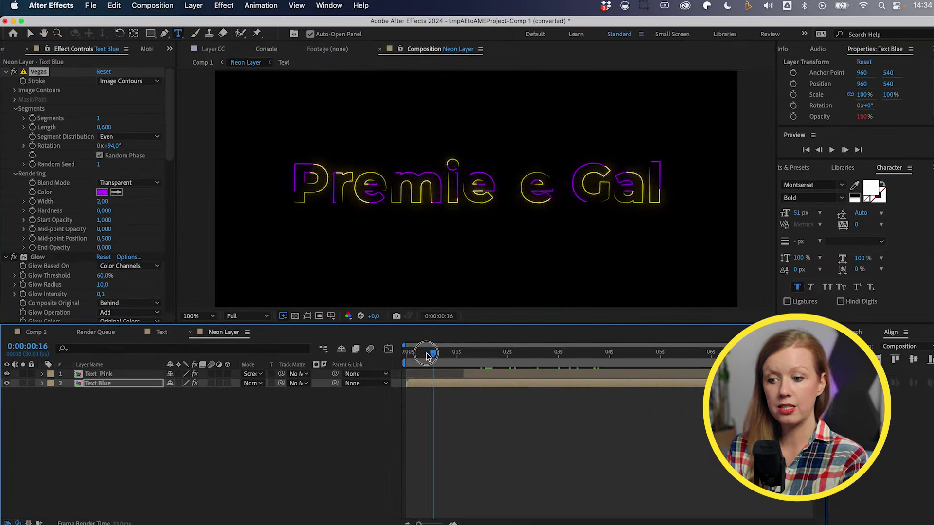
click(36, 334)
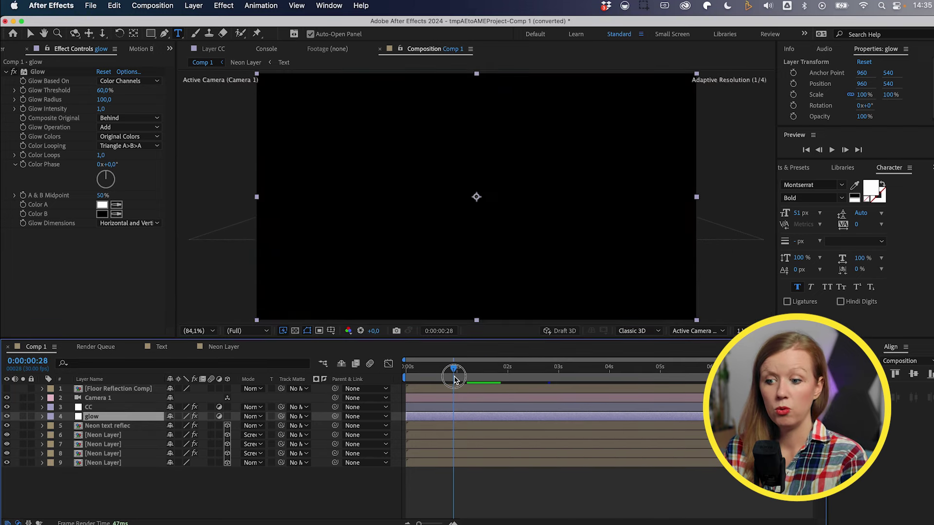
drag(455, 383, 494, 385)
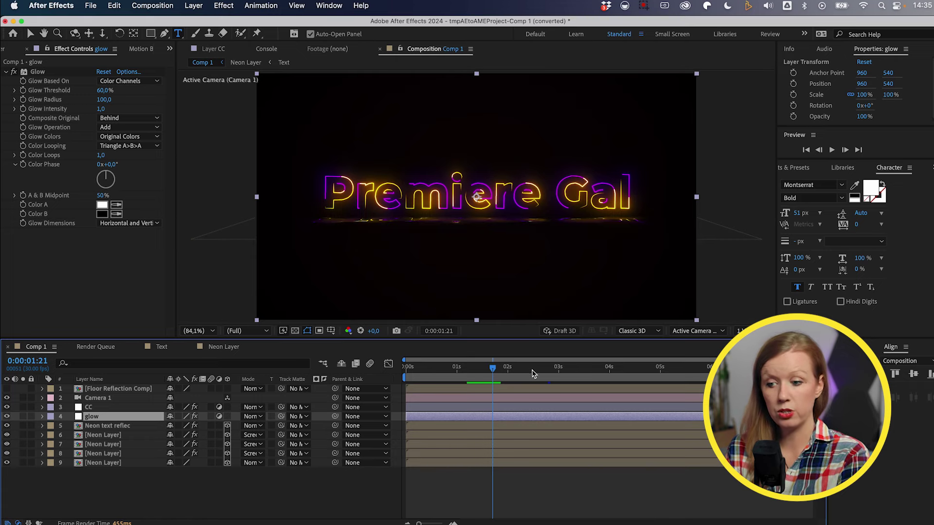
Look through the File > Export submenu for template export options
click(92, 4)
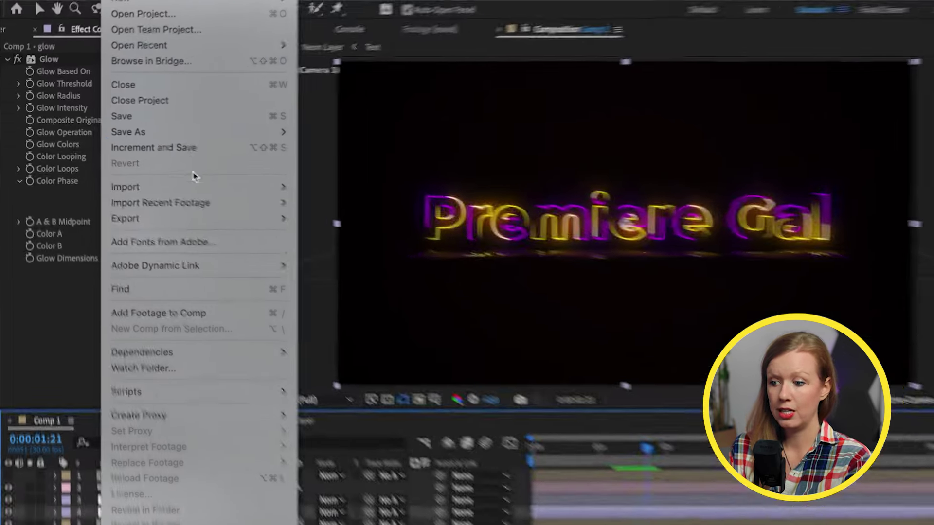
mouse_move(145, 195)
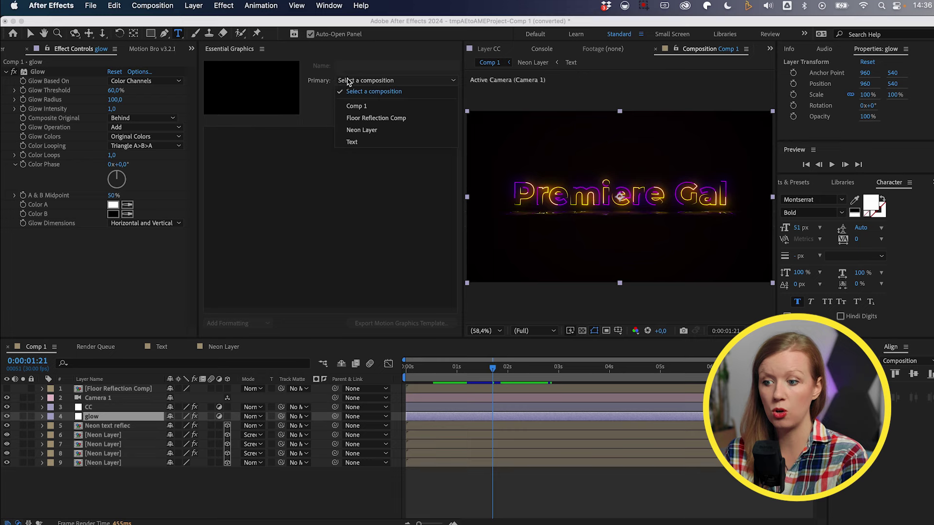
Set Comp 1 as primary composition and reveal the Premiere Gal layer's Source Text
click(353, 104)
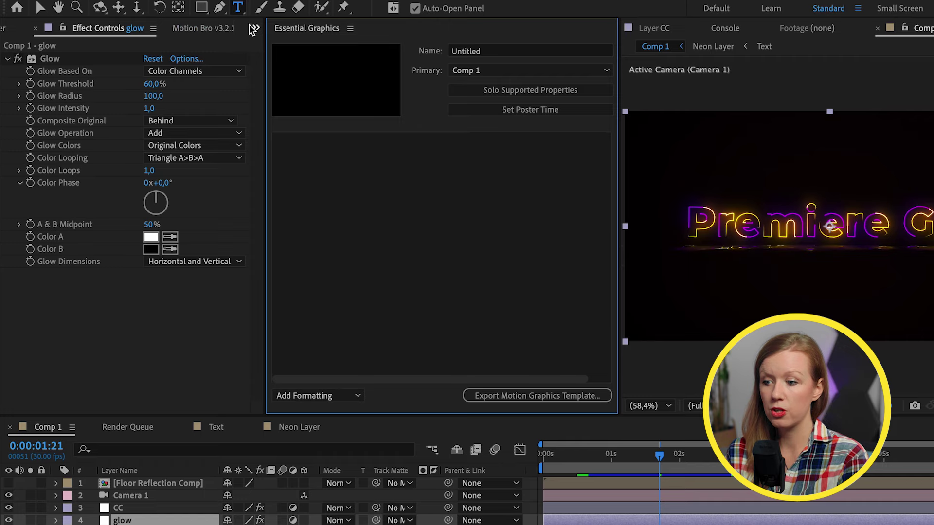
click(191, 48)
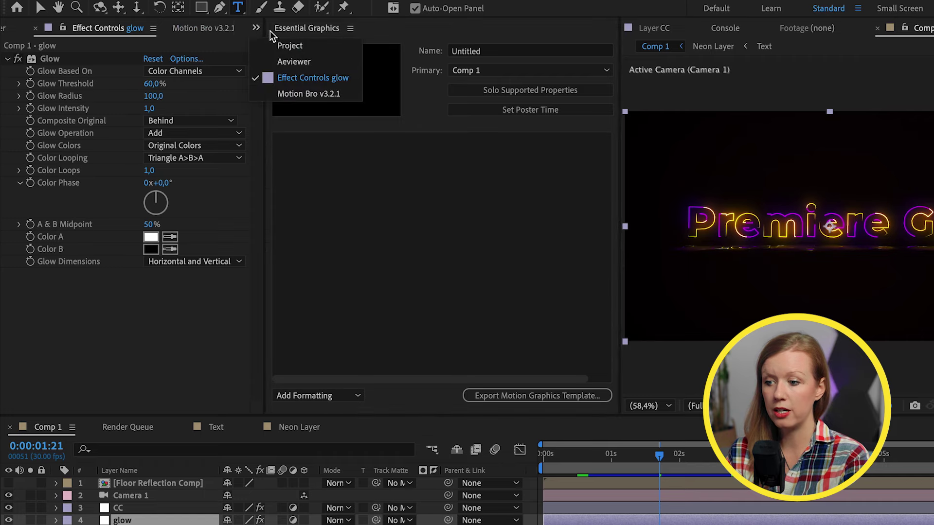
click(271, 43)
double_click(29, 216)
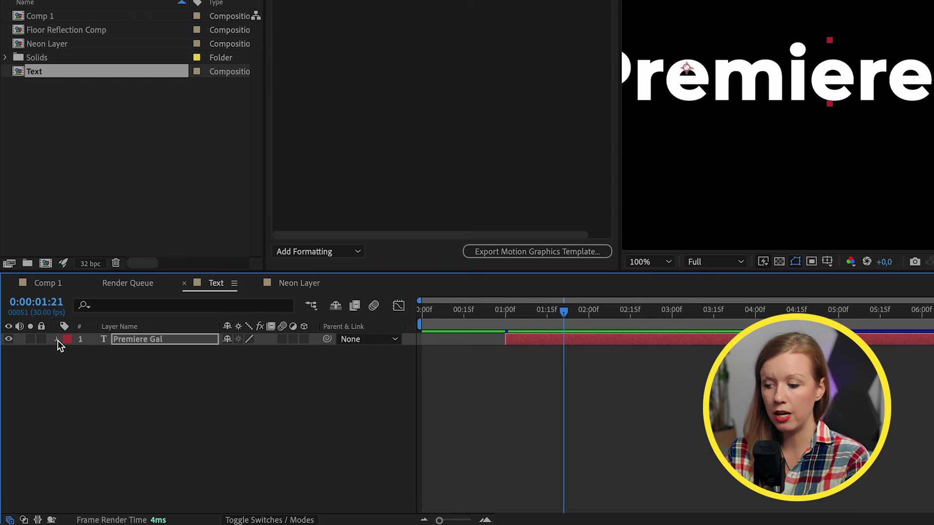
click(58, 340)
click(68, 352)
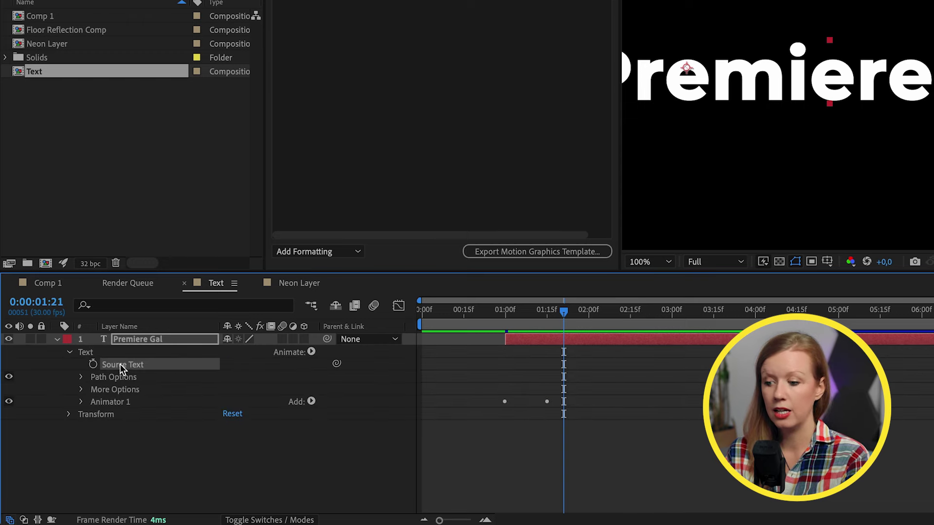
Add Source Text to Essential Graphics, allowing font, size and faux style changes
drag(119, 363, 340, 47)
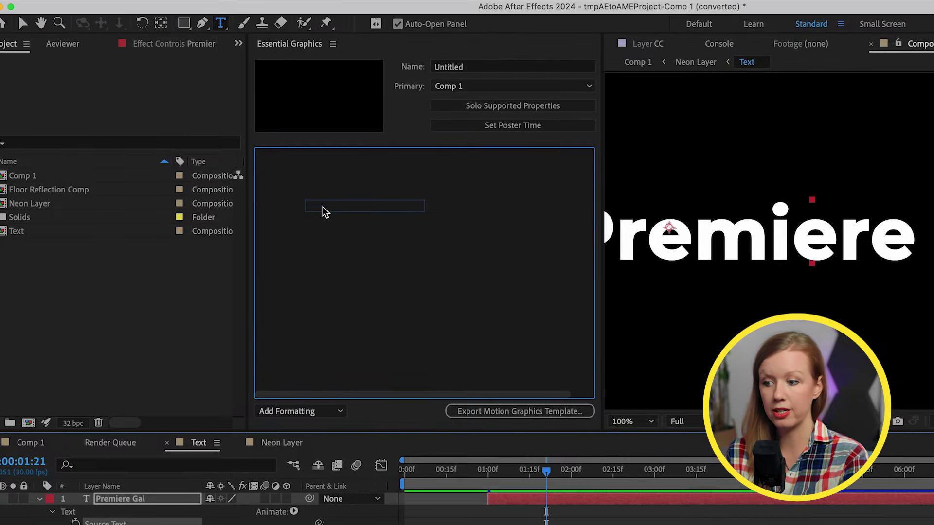
drag(323, 207, 323, 207)
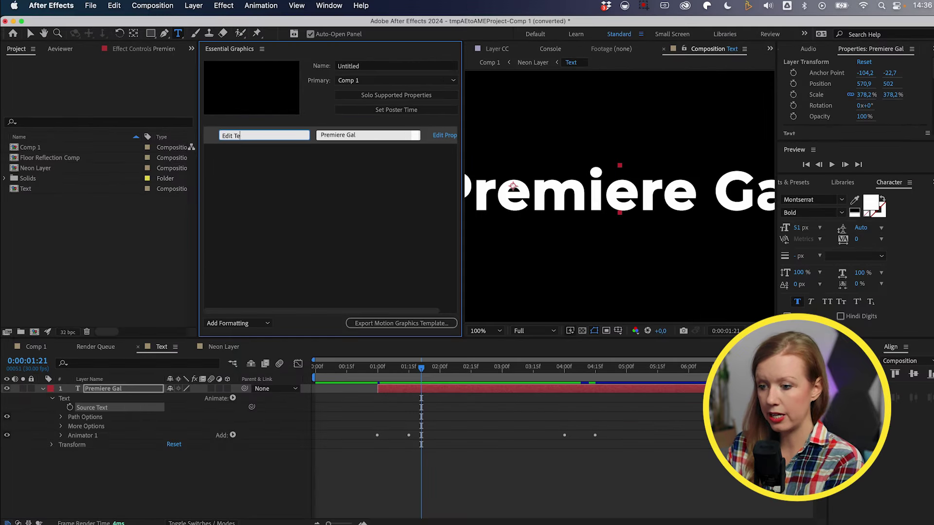
click(445, 135)
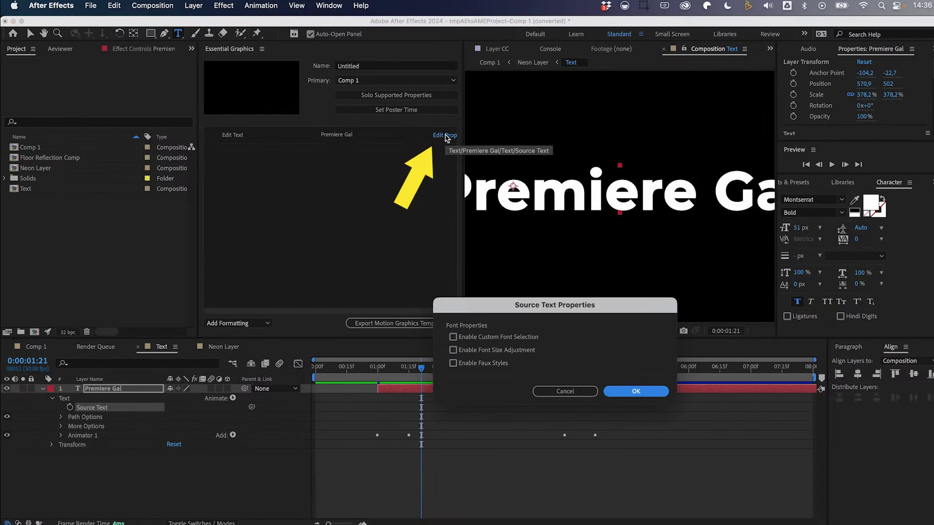
click(453, 338)
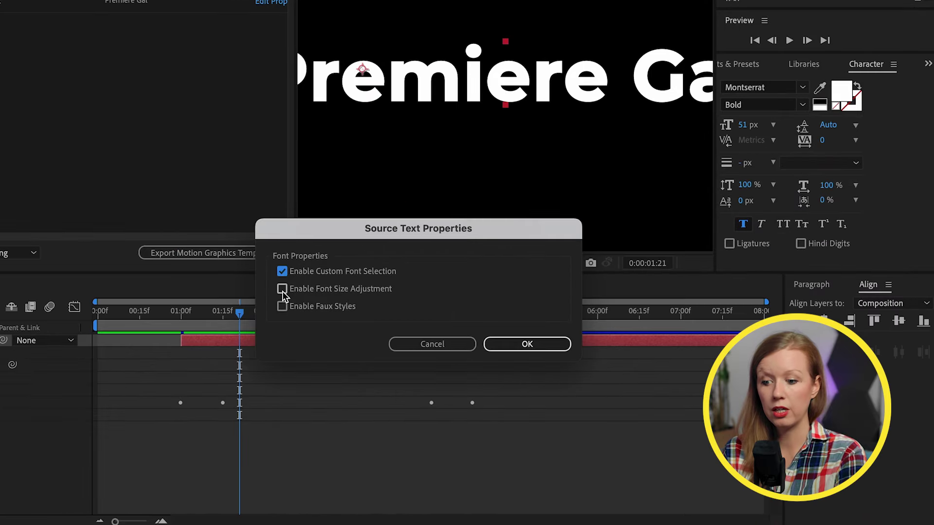
click(281, 307)
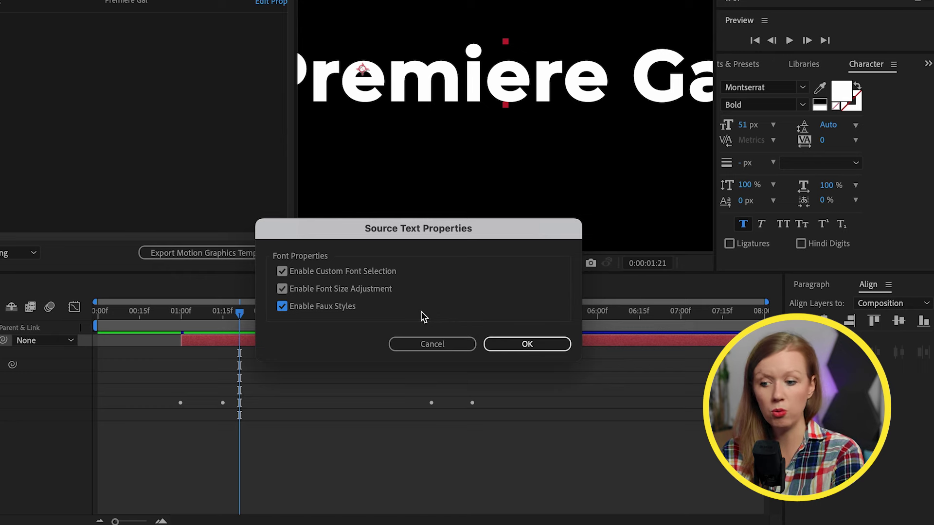
key(Return)
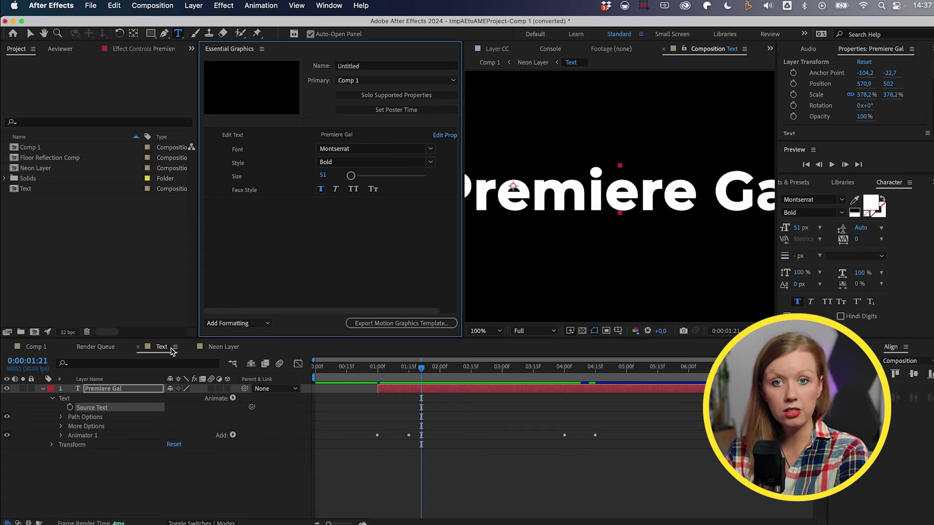
In Neon Layer, expand Text Pink's Vegas effect down to its Rendering settings
click(219, 348)
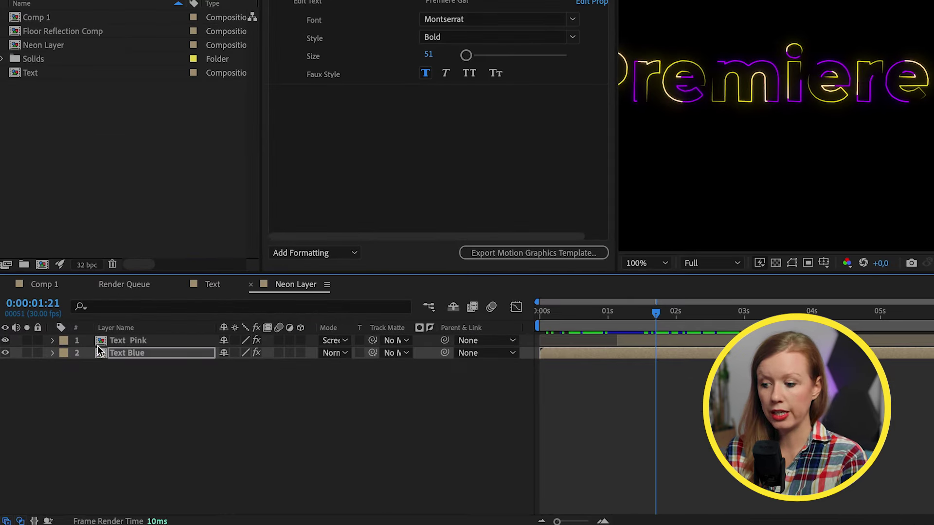
click(52, 341)
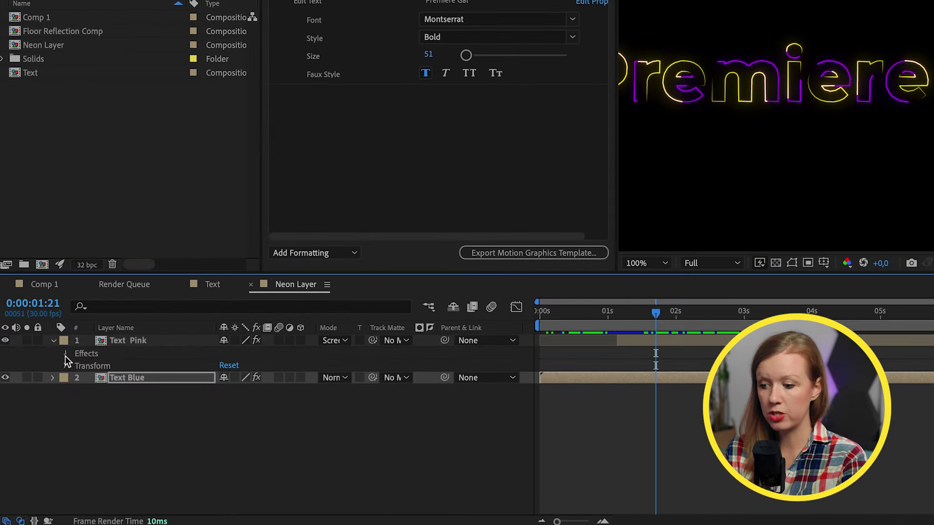
click(65, 354)
click(101, 368)
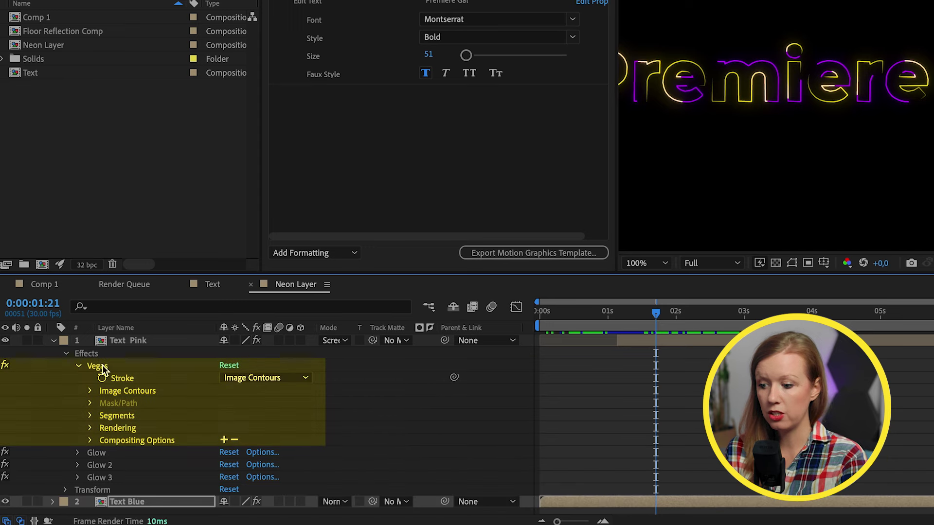
click(91, 428)
Add the Vegas stroke colour to Essential Graphics as a control named 'Color'
click(142, 436)
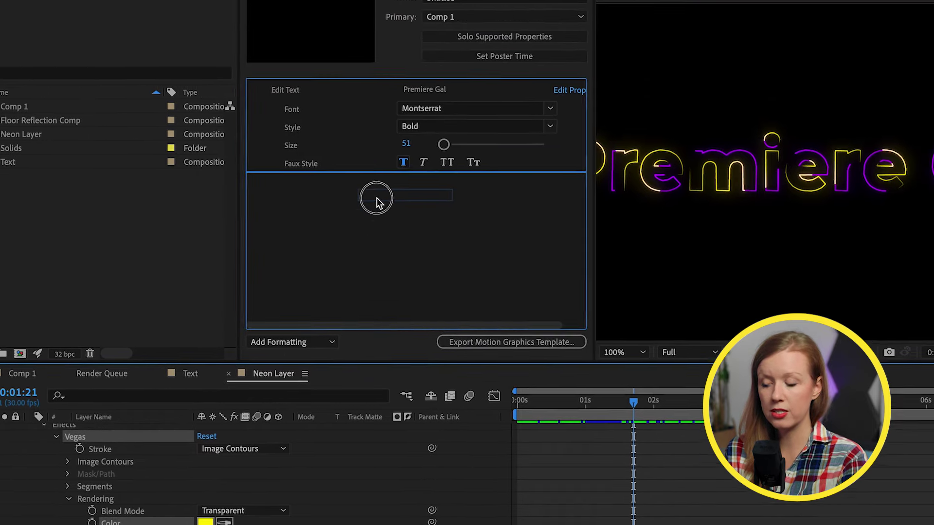
drag(377, 202, 375, 200)
click(321, 188)
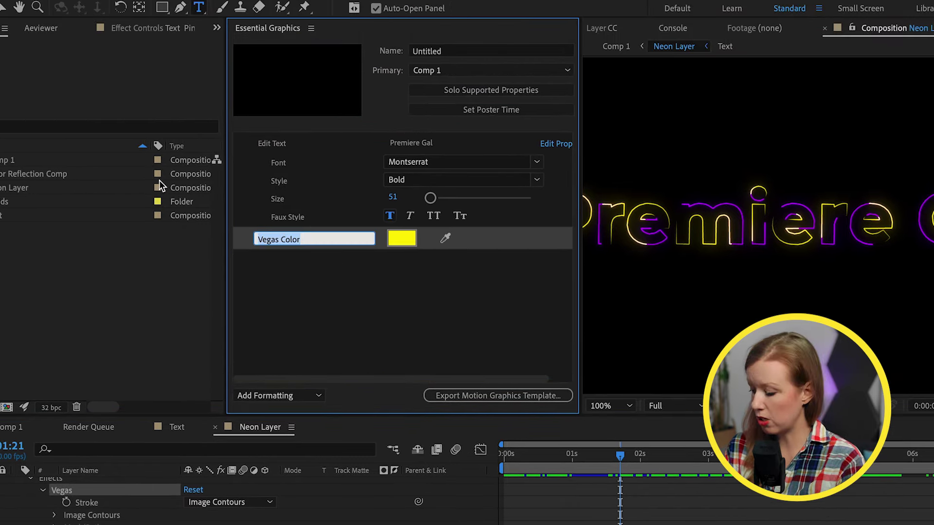
text(Color 1)
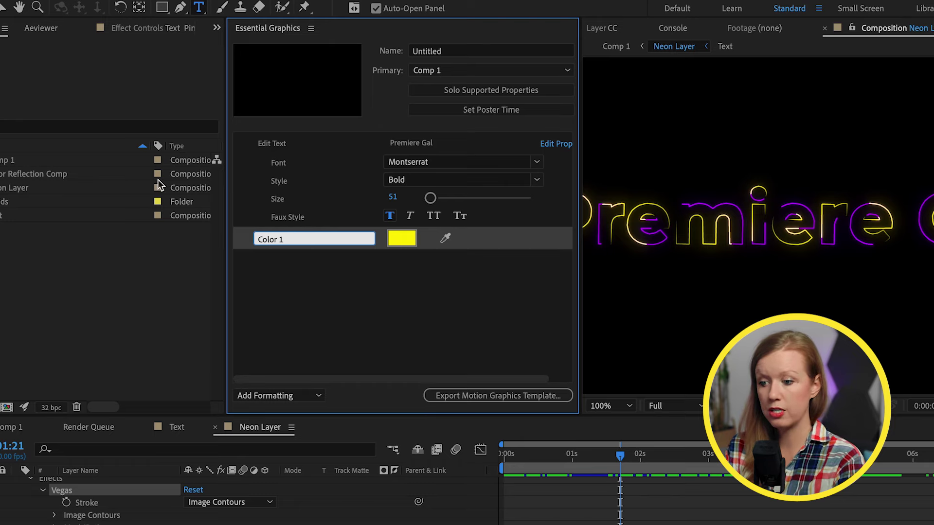
key(Return)
click(17, 484)
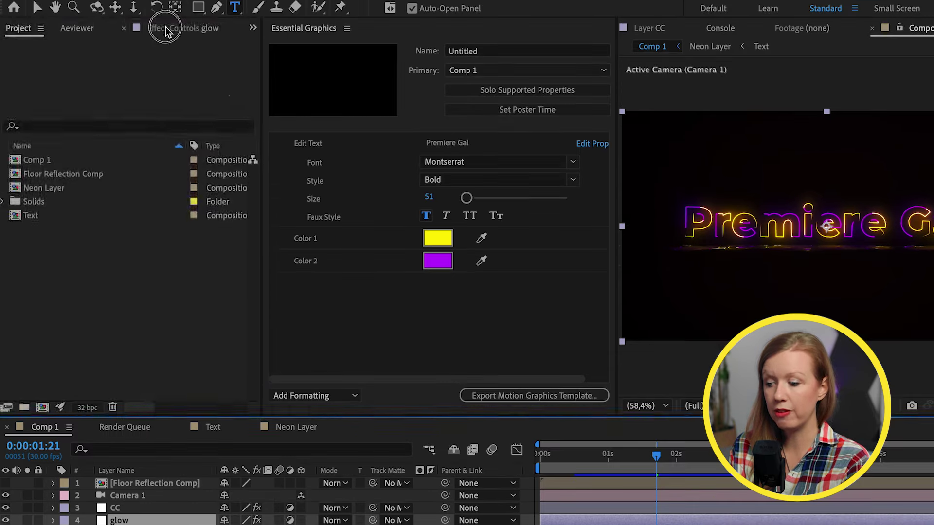
Add the glow layer's Glow Intensity property to Essential Graphics as a slider
click(165, 28)
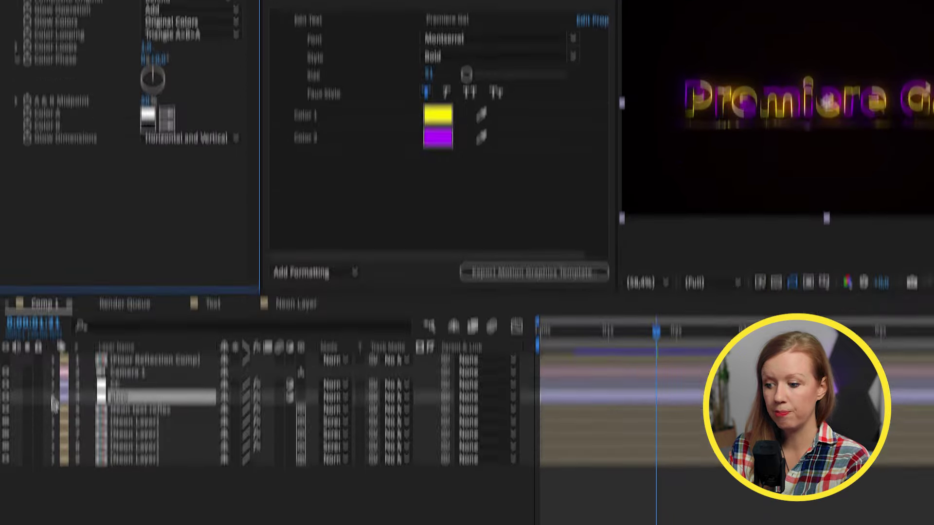
click(53, 520)
click(66, 391)
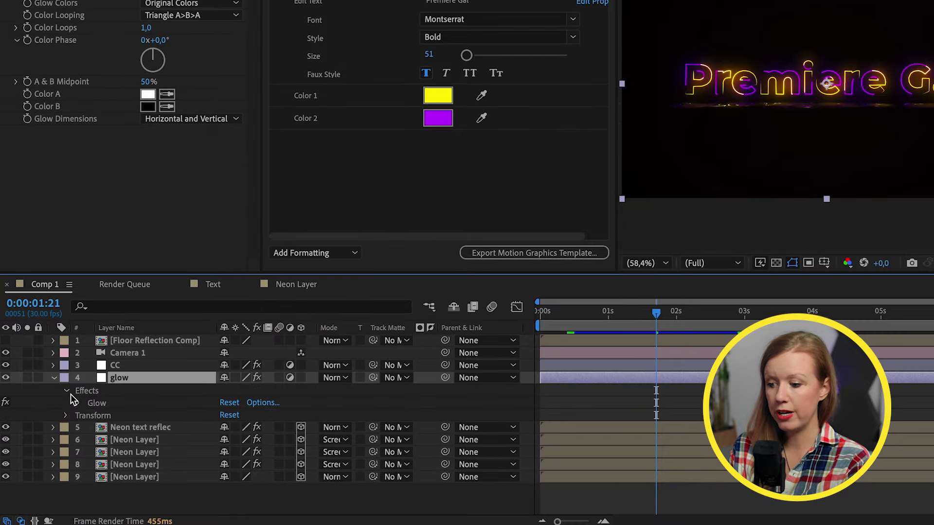
click(78, 404)
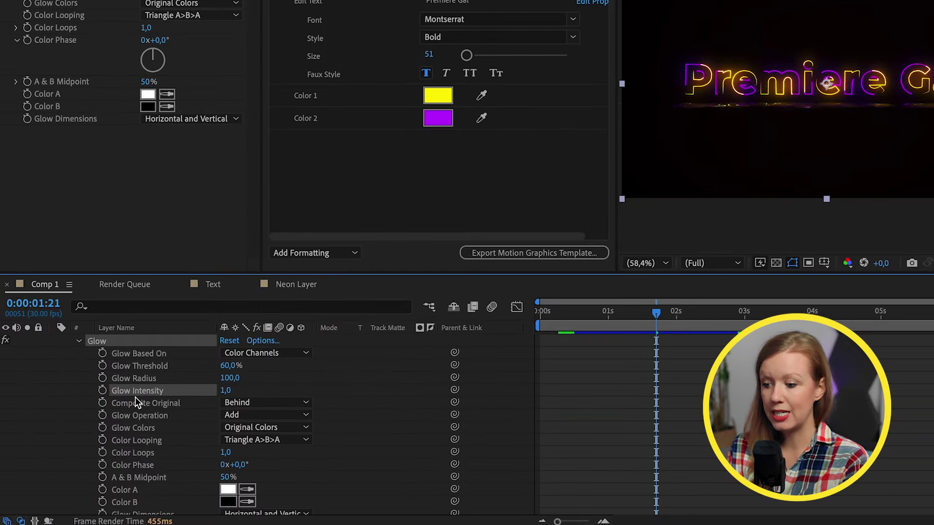
drag(122, 393, 450, 172)
drag(186, 326, 184, 323)
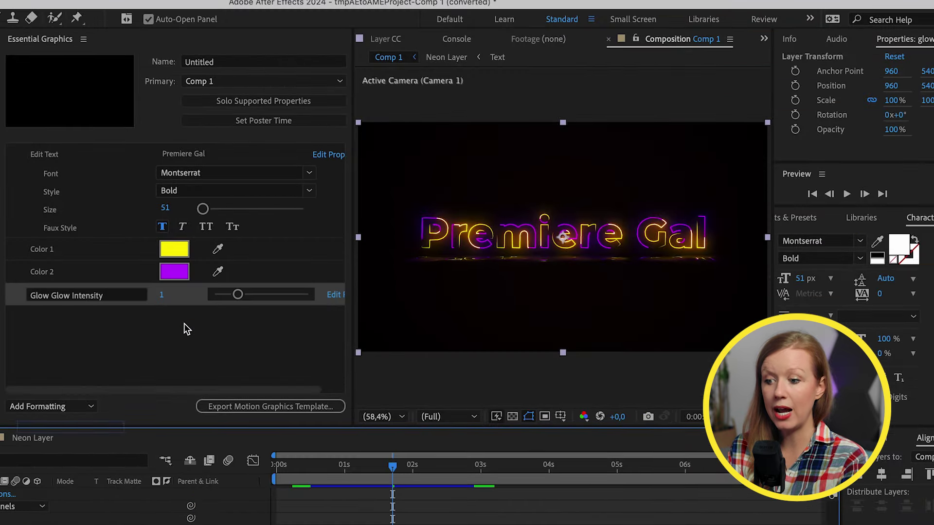
Test different glow strengths with the slider, then name the template NeonGal
click(105, 345)
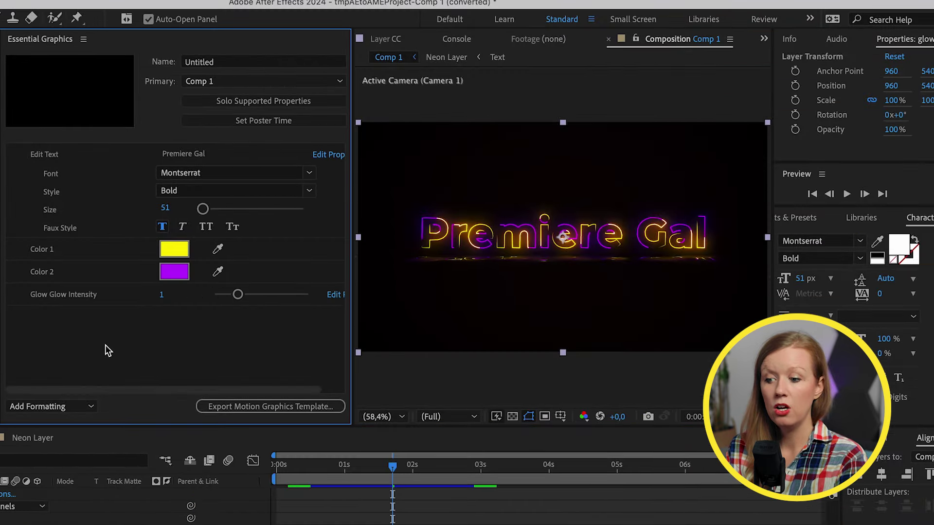
click(238, 295)
mouse_move(242, 297)
mouse_down()
mouse_move(261, 296)
mouse_move(237, 306)
mouse_up()
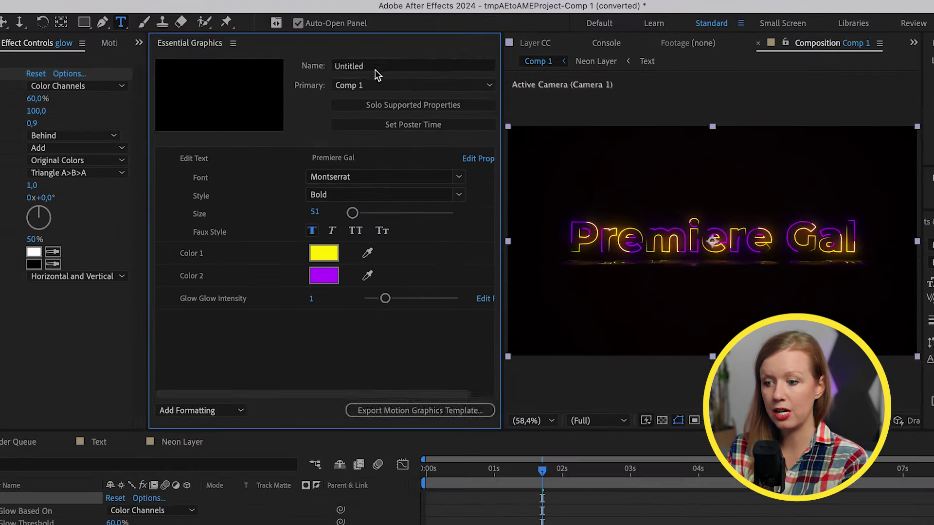
click(342, 66)
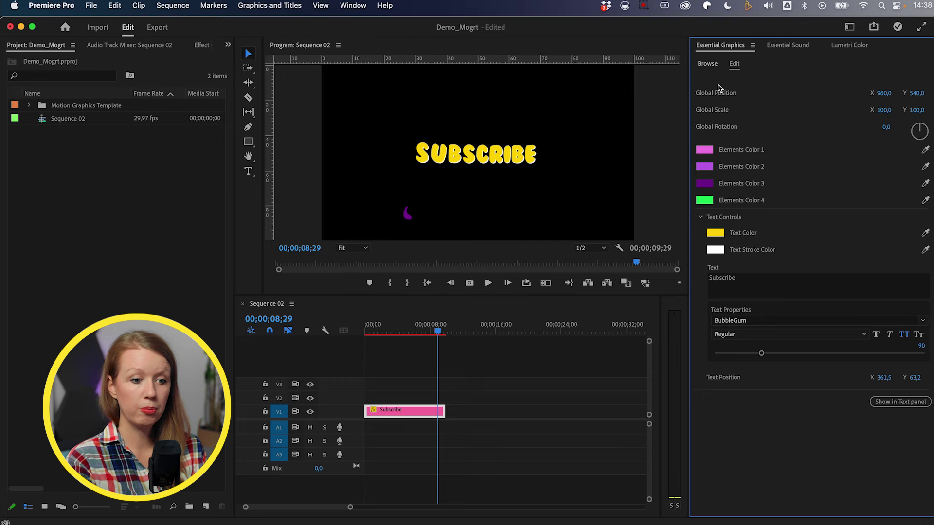
Place the NeonGal template on V1 after the Subscribe clip and select it
click(707, 64)
mouse_move(743, 195)
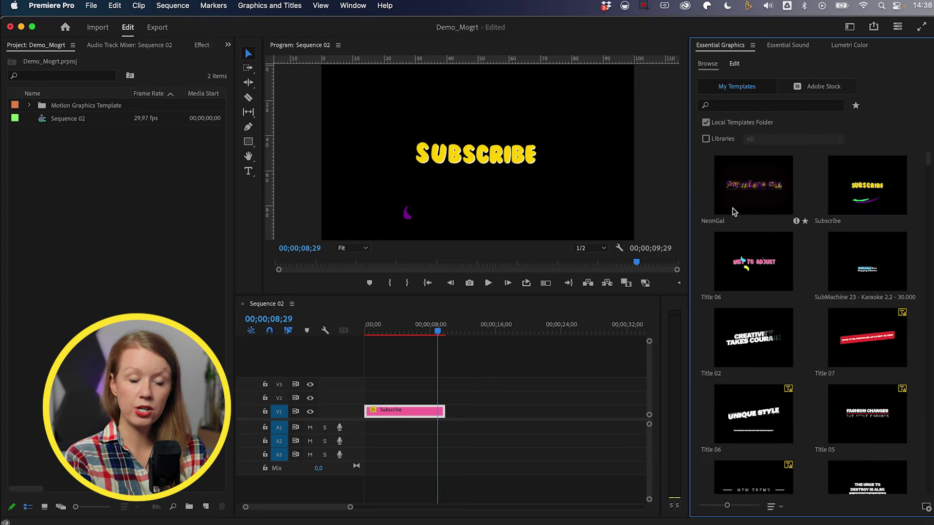
drag(742, 195, 499, 411)
click(499, 328)
drag(499, 328, 512, 328)
click(512, 411)
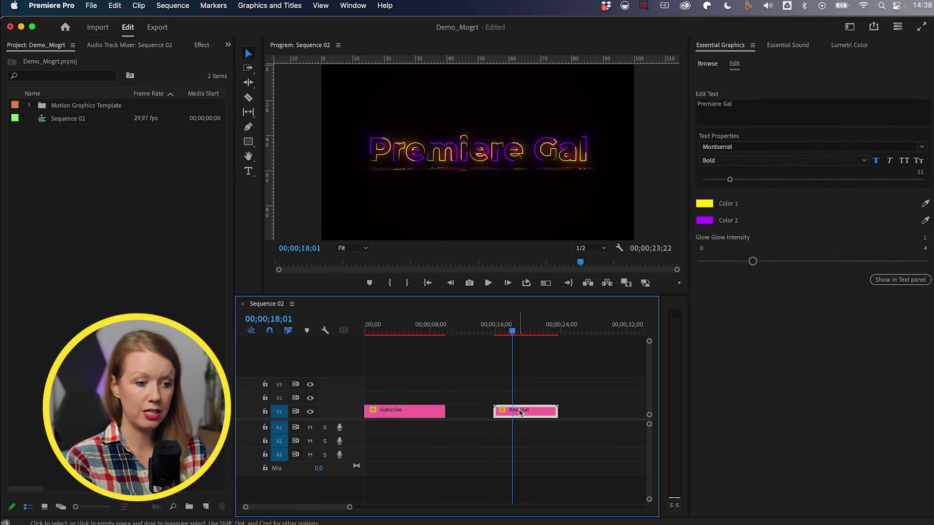
Replace the template text with 'Hello!' and set Color 1 to cyan
click(769, 105)
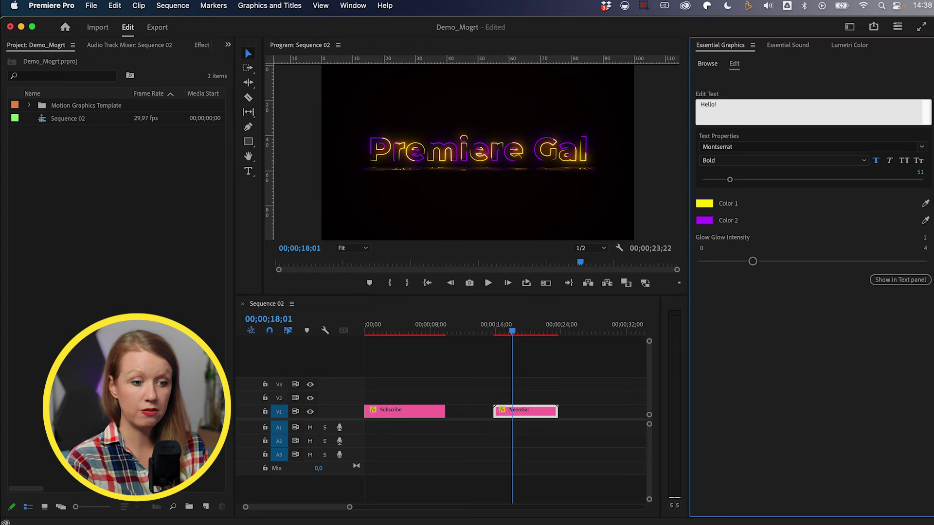
click(863, 76)
click(704, 204)
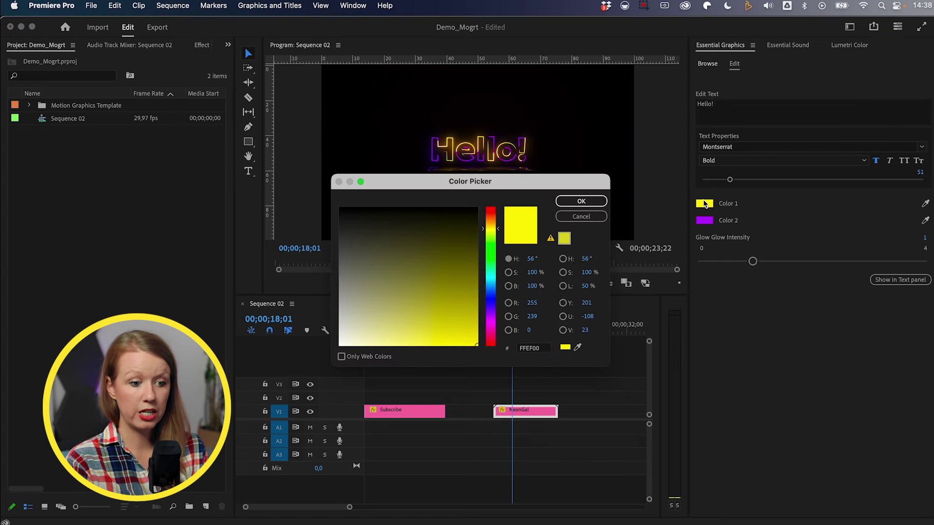
click(492, 274)
click(574, 202)
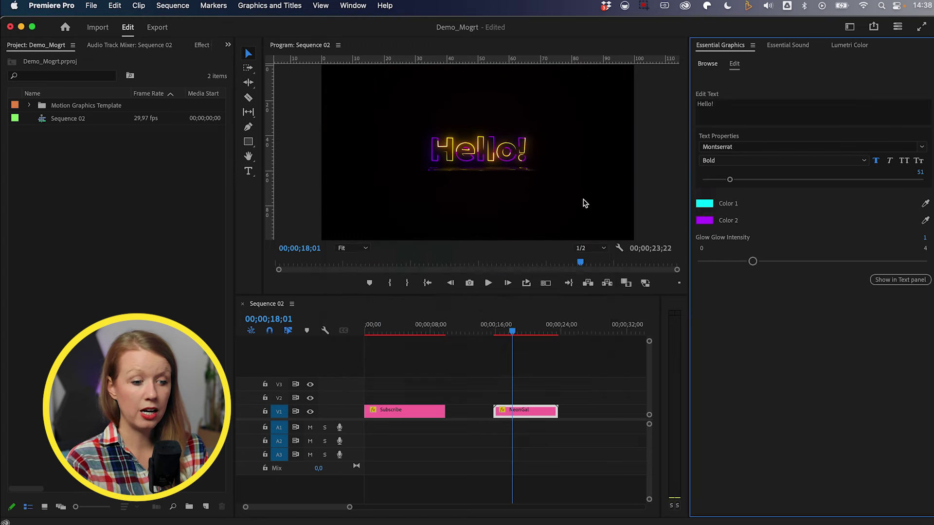